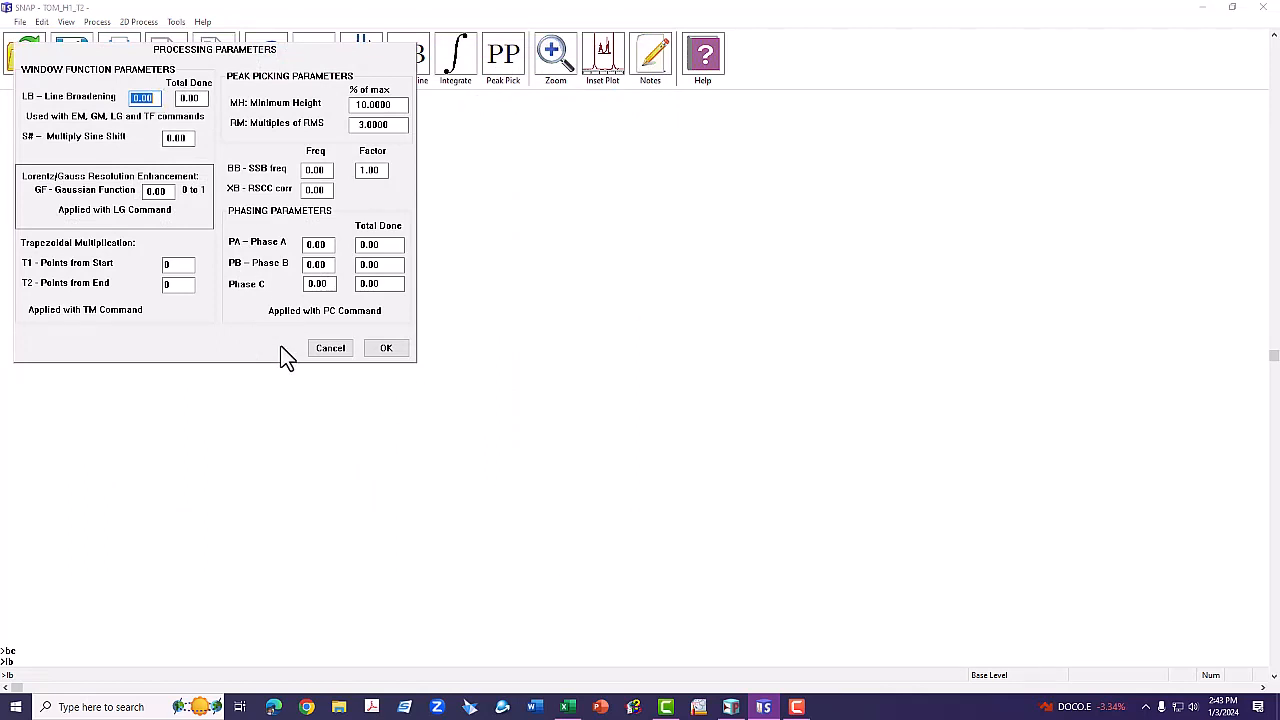
# Accept the processing parameters so the TOM_H1_T2 arrayed spectra are processed and stack-plotted.
pyautogui.click(376, 350)
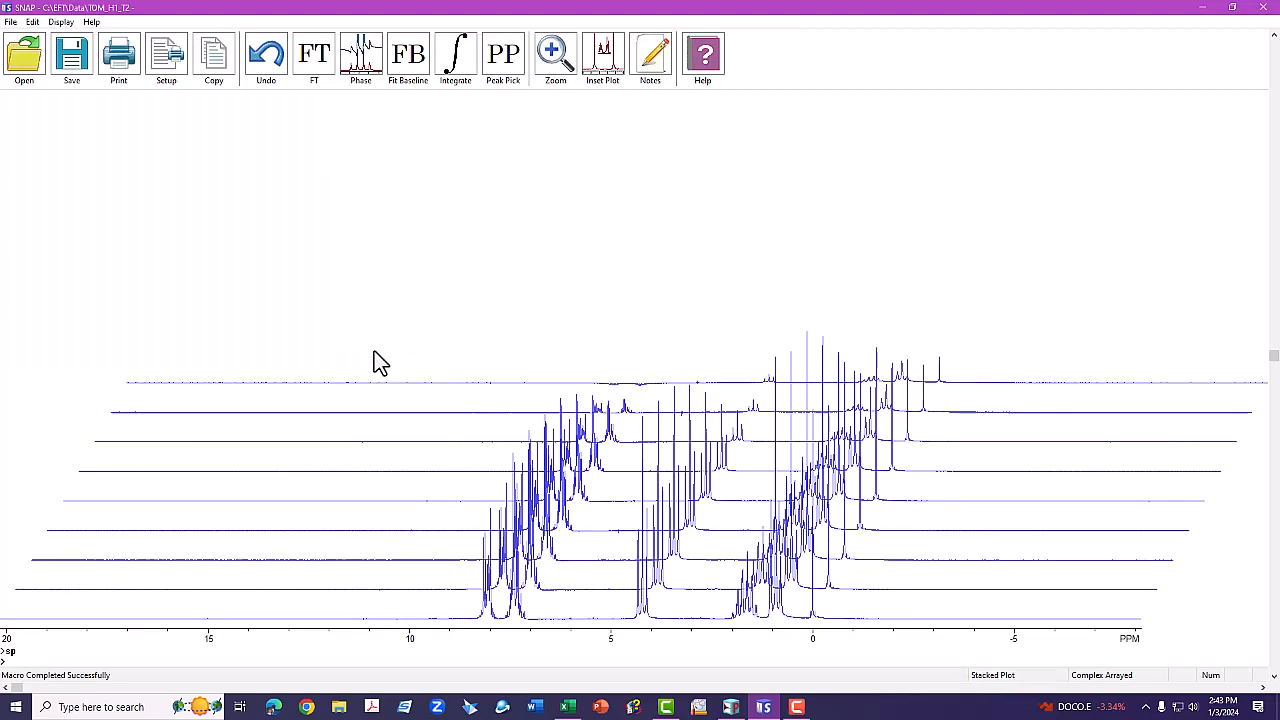
# Leave the stacked plot and zoom one spectrum to about 8.5 to -1 ppm.
pyautogui.press('Return')
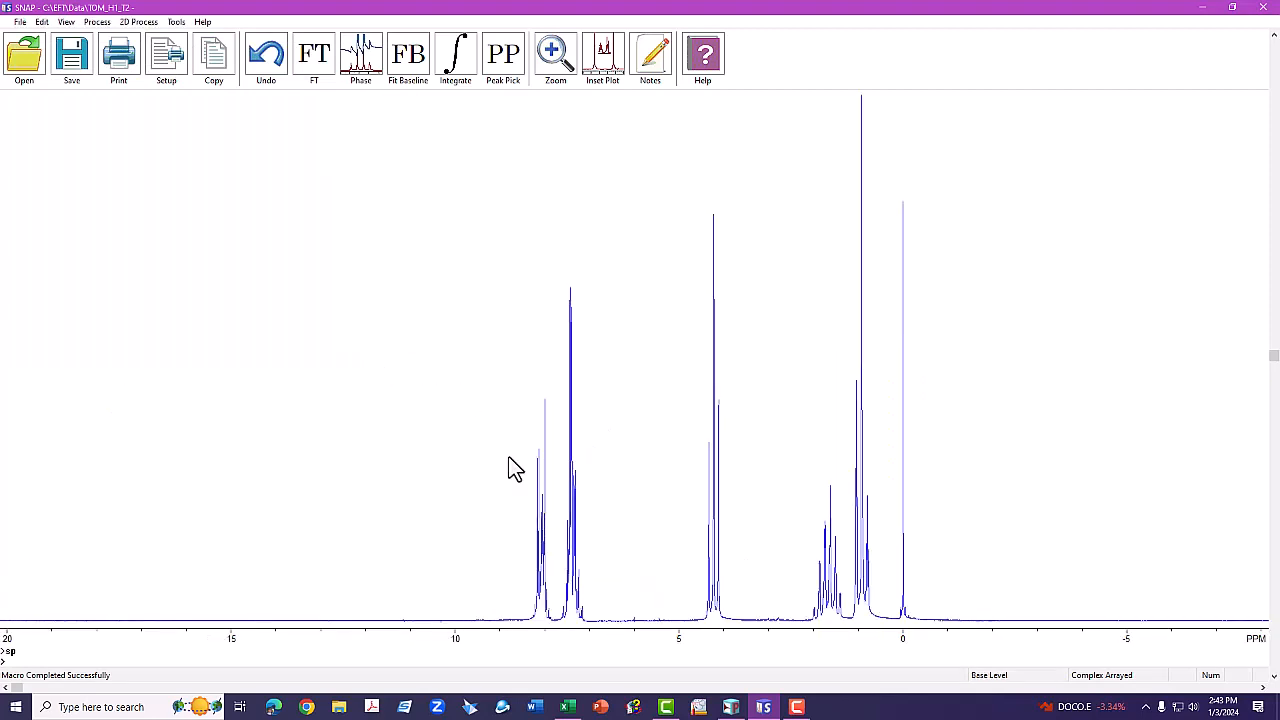
pyautogui.write('zo')
pyautogui.moveTo(501, 528); pyautogui.dragTo(943, 540)
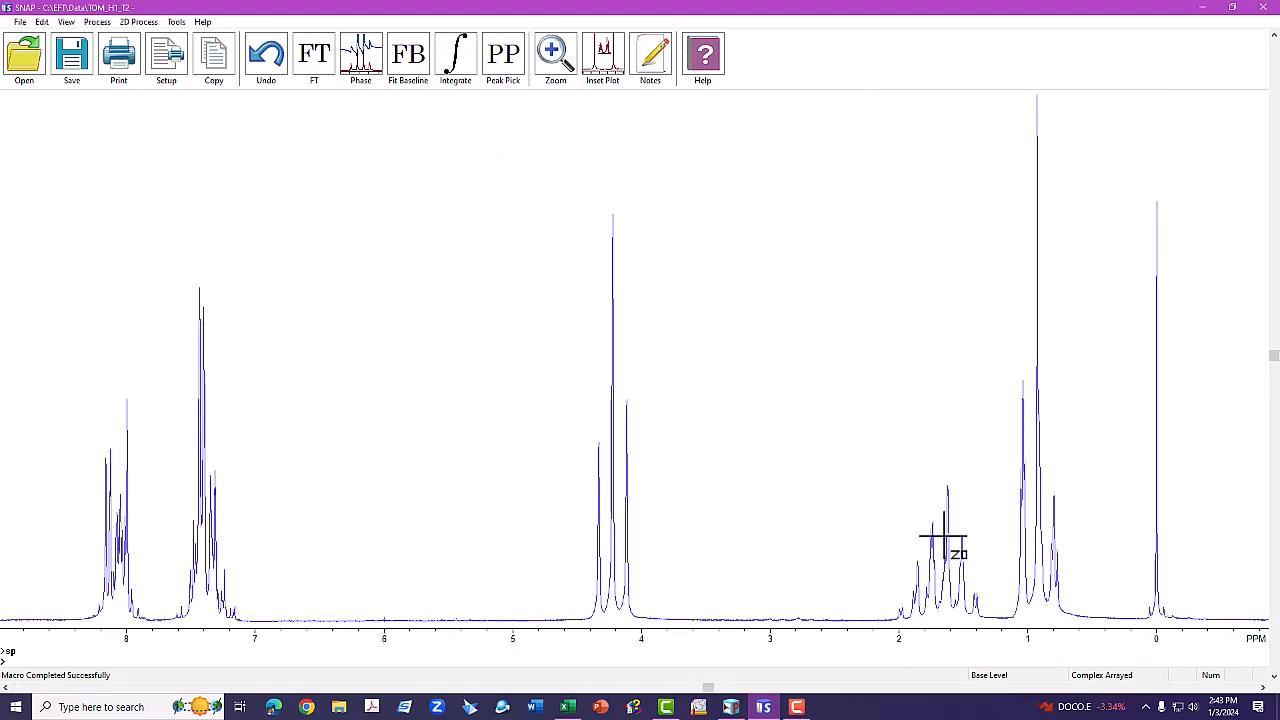
pyautogui.write('sp')
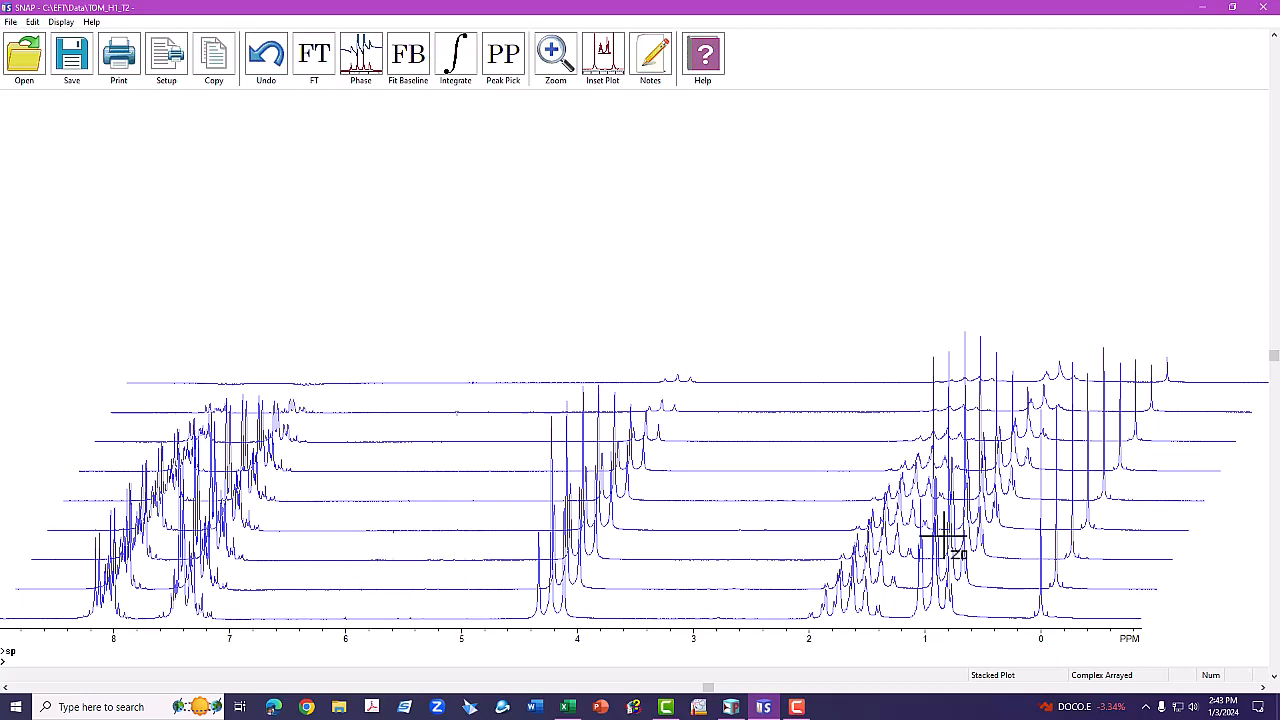
pyautogui.press('Return')
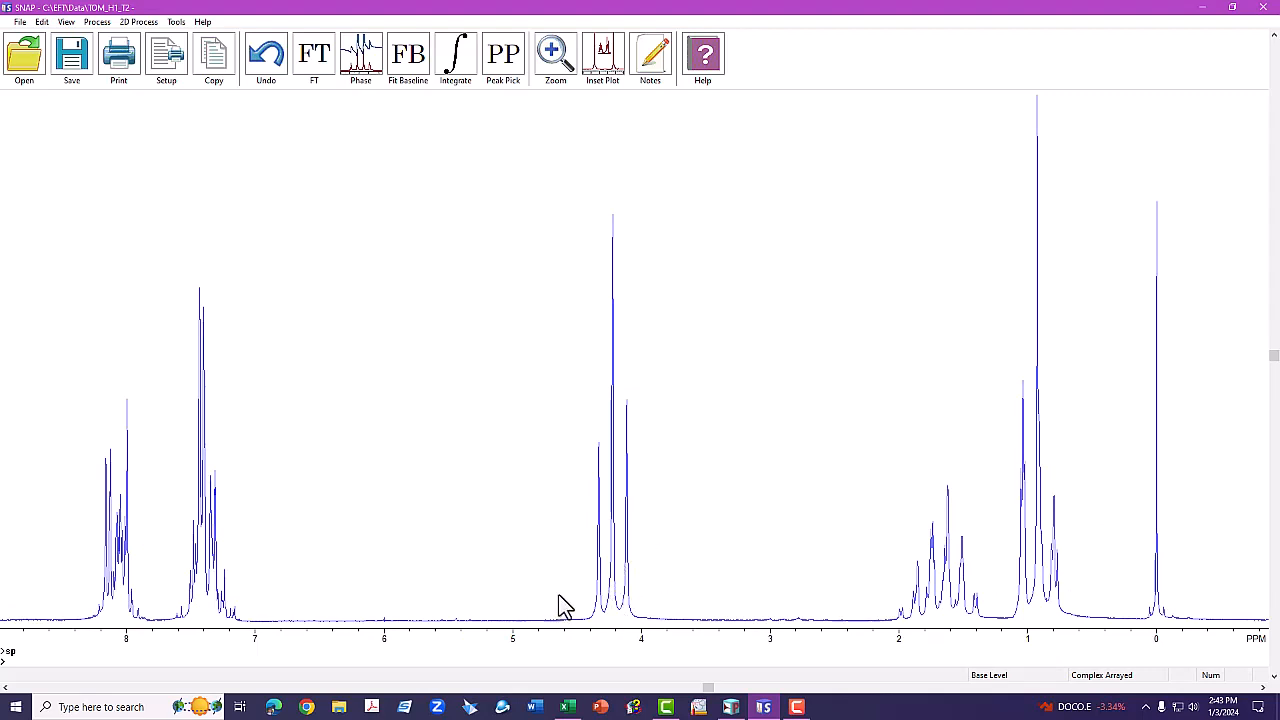
# Zoom tightly onto the three peaks between 4.35 and 4.10 ppm.
pyautogui.click(558, 52)
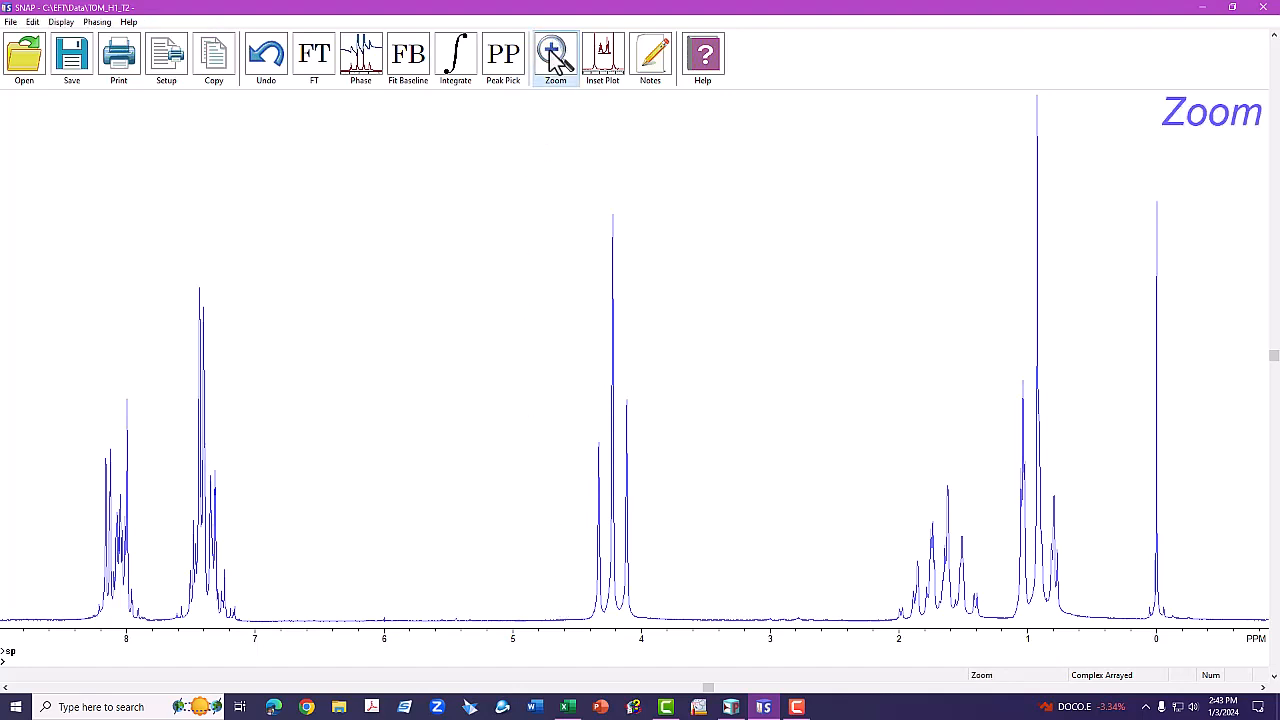
pyautogui.moveTo(564, 570); pyautogui.dragTo(667, 576)
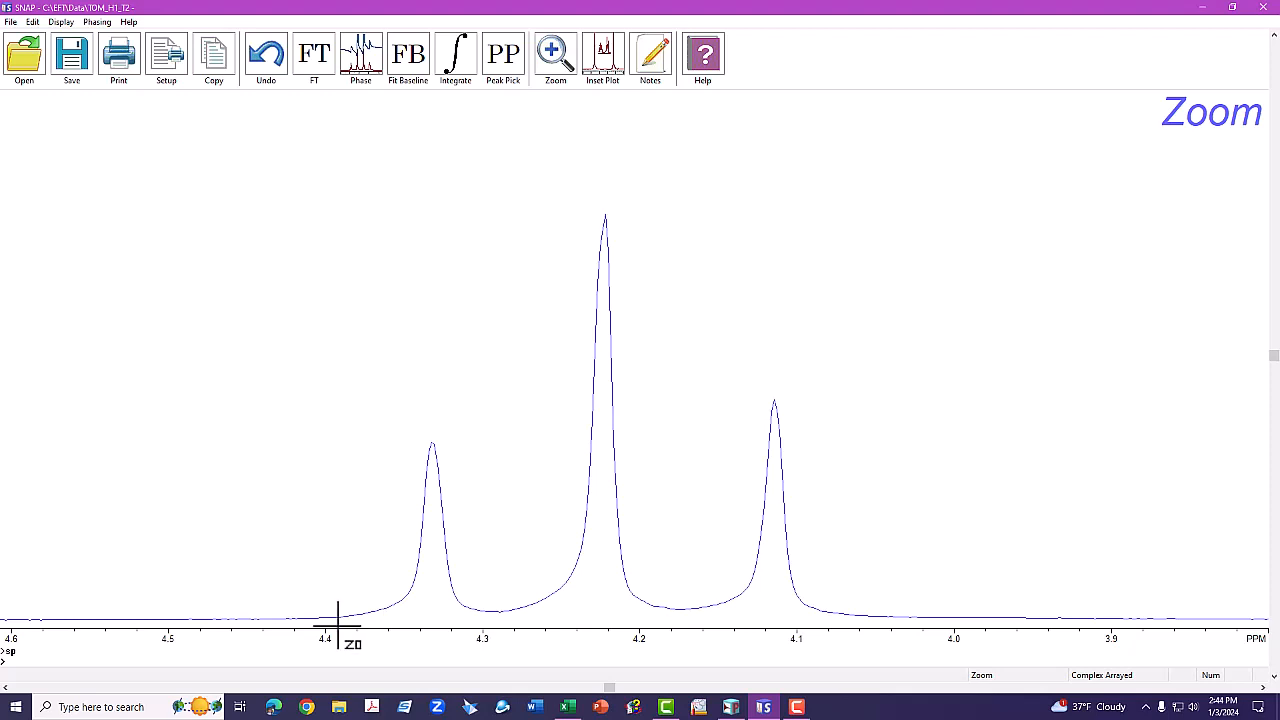
pyautogui.moveTo(343, 610); pyautogui.dragTo(863, 619)
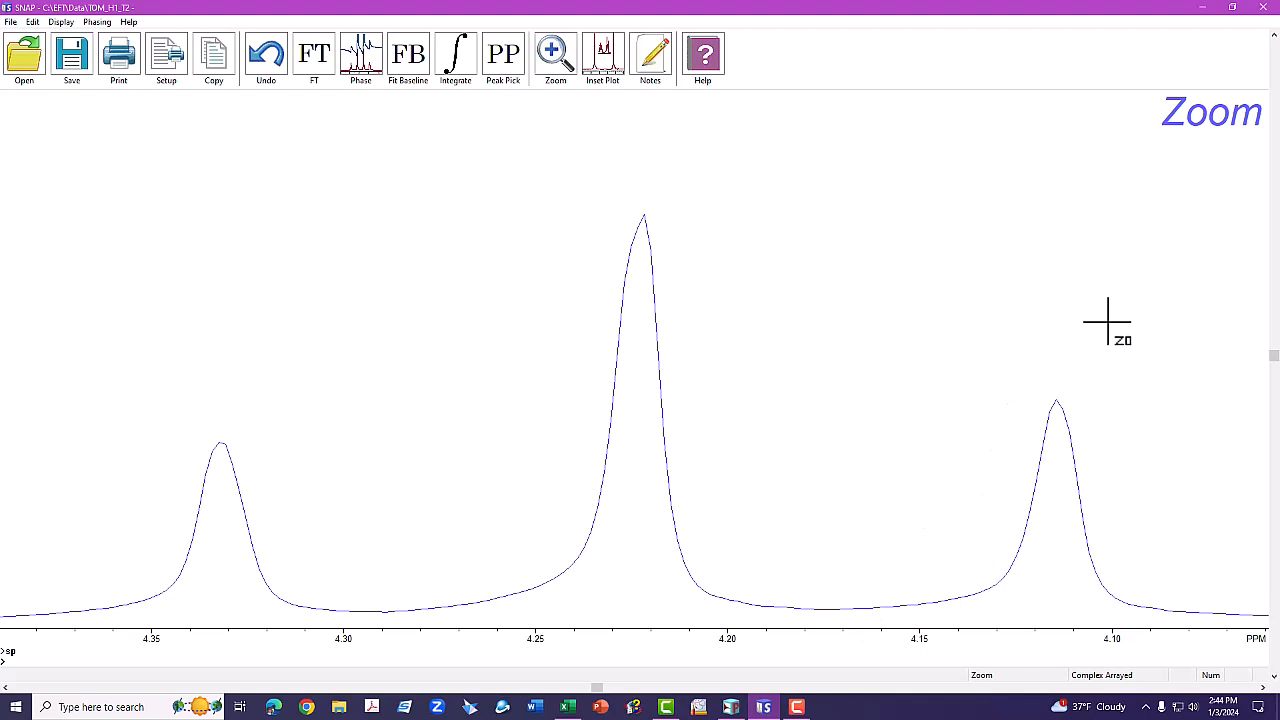
pyautogui.press('Return')
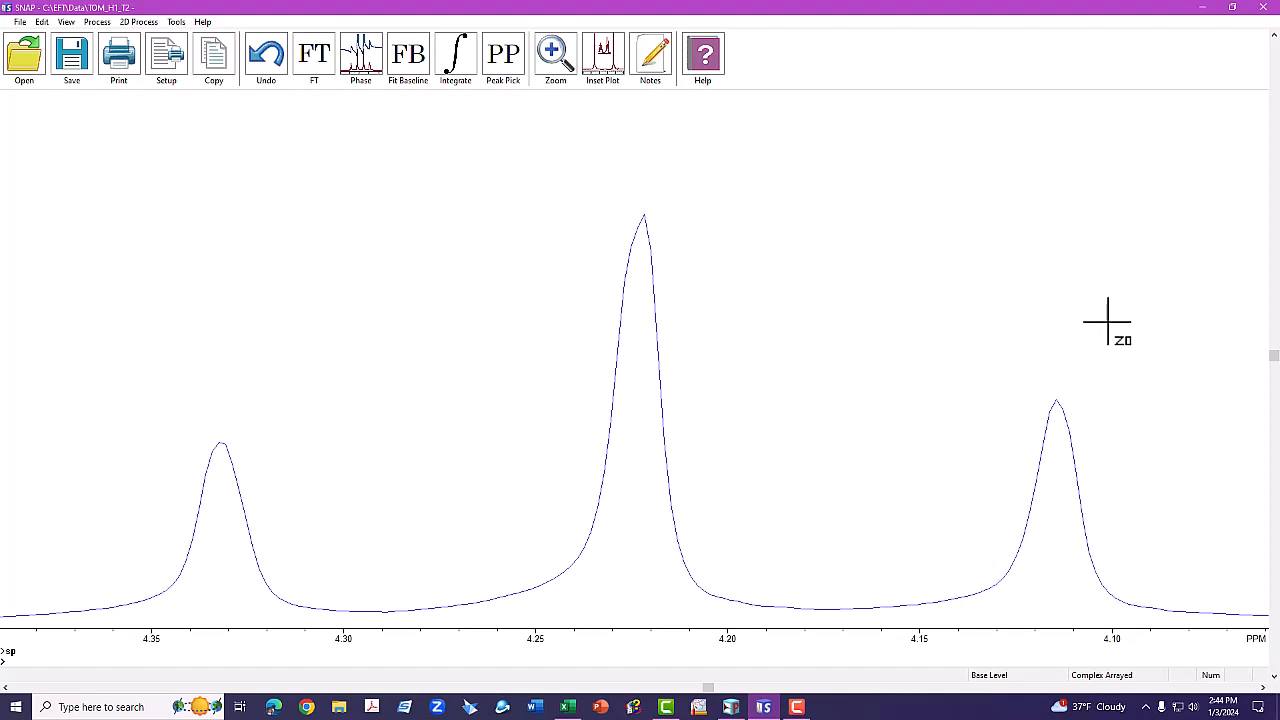
# Run gr and dr to plot the relaxation decay of the zoomed peaks.
pyautogui.write('gr')
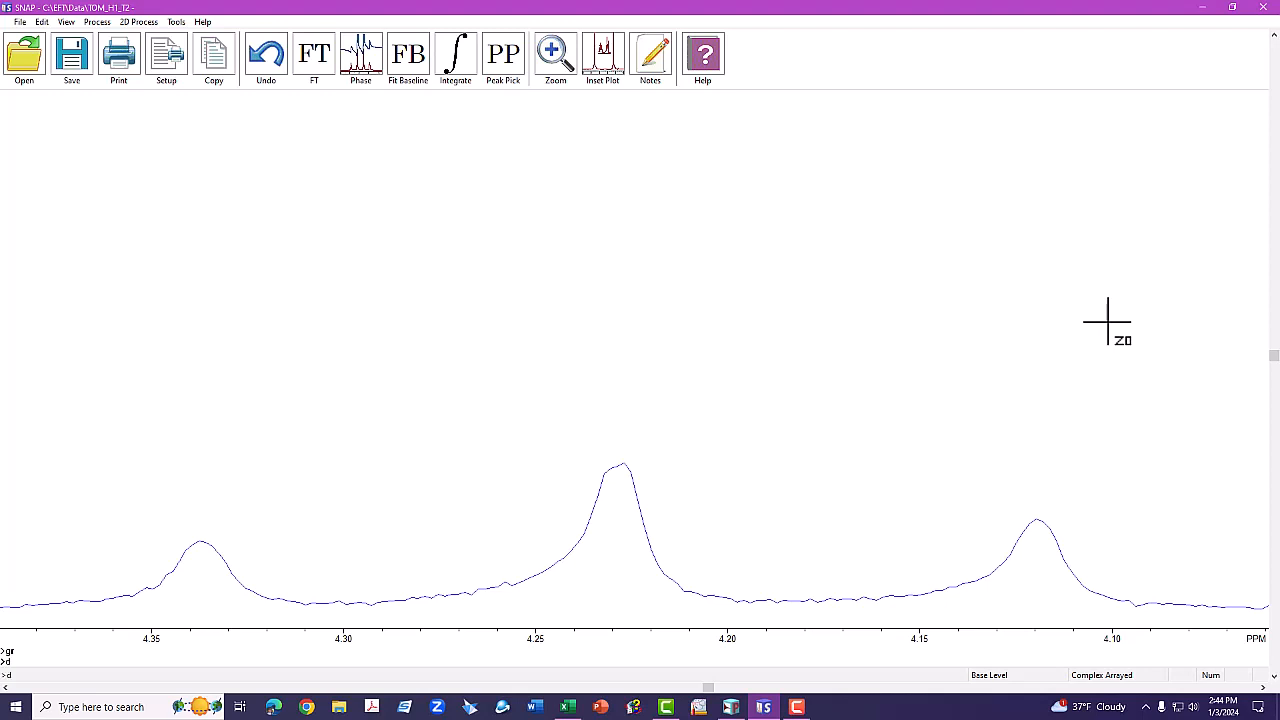
pyautogui.write('r')
pyautogui.press('Return')
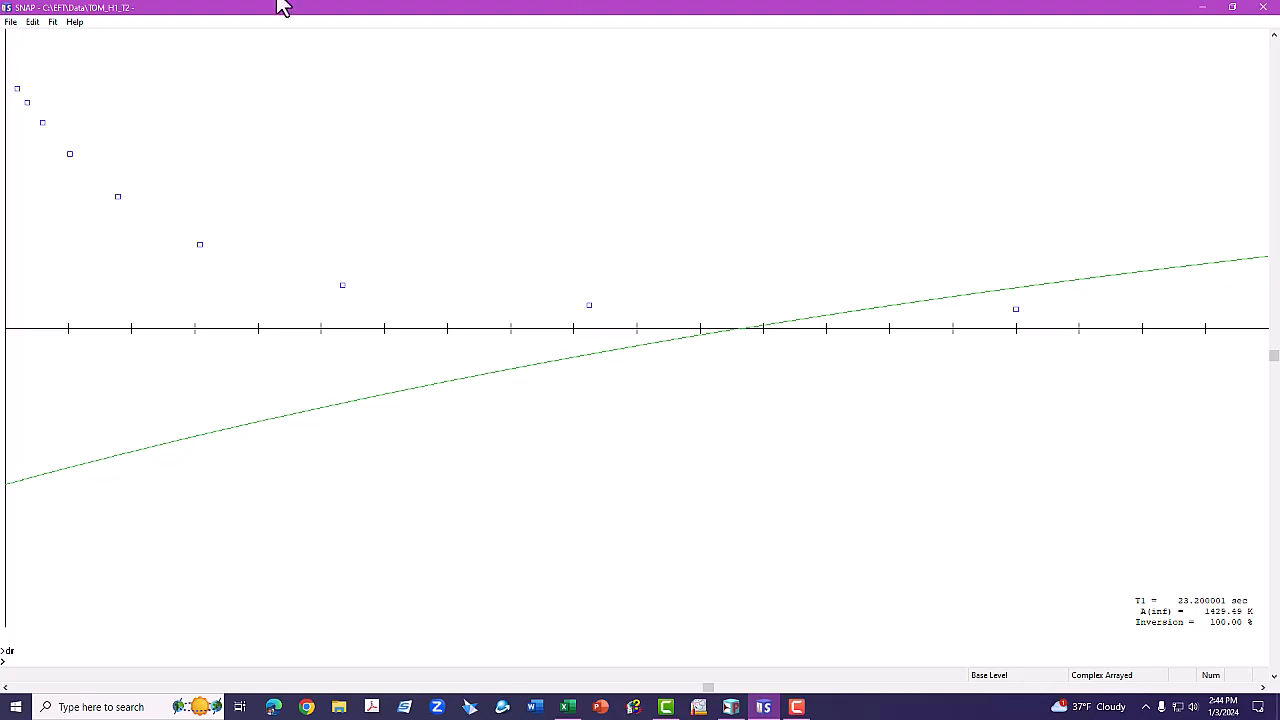
# Set the 4.2 ppm fit function to T2 Single Decay.
pyautogui.click(52, 26)
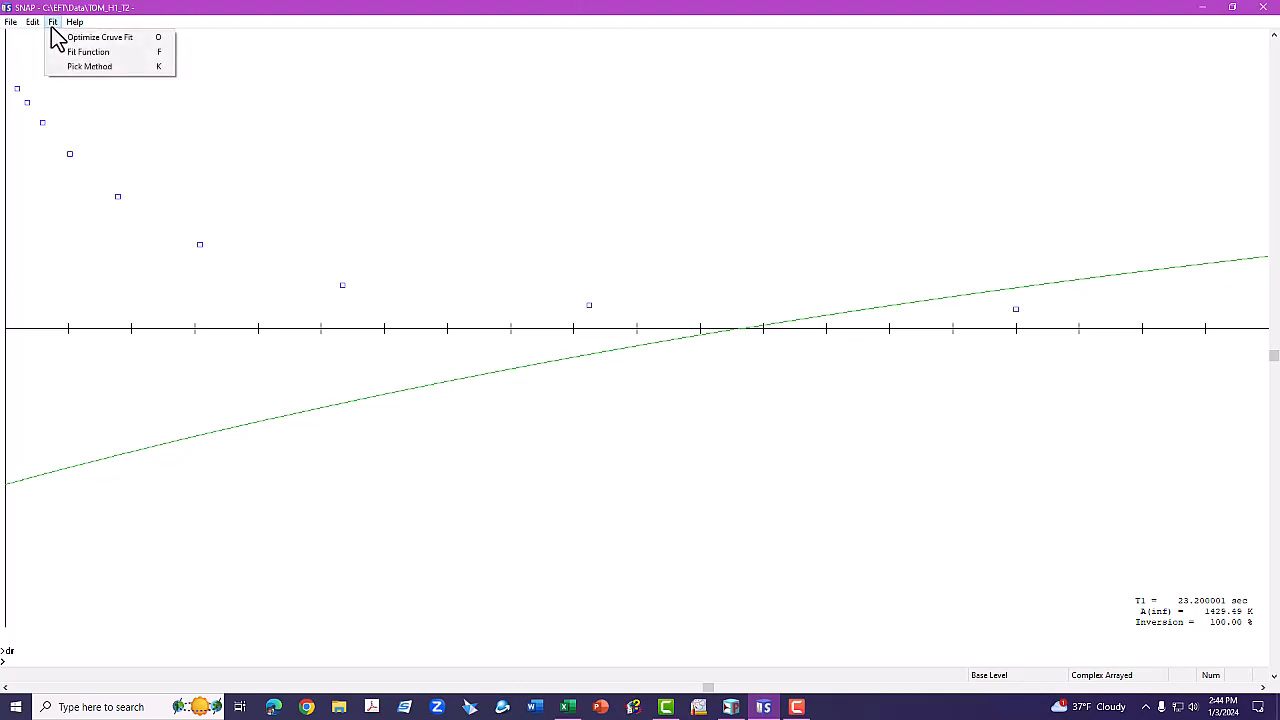
pyautogui.click(92, 52)
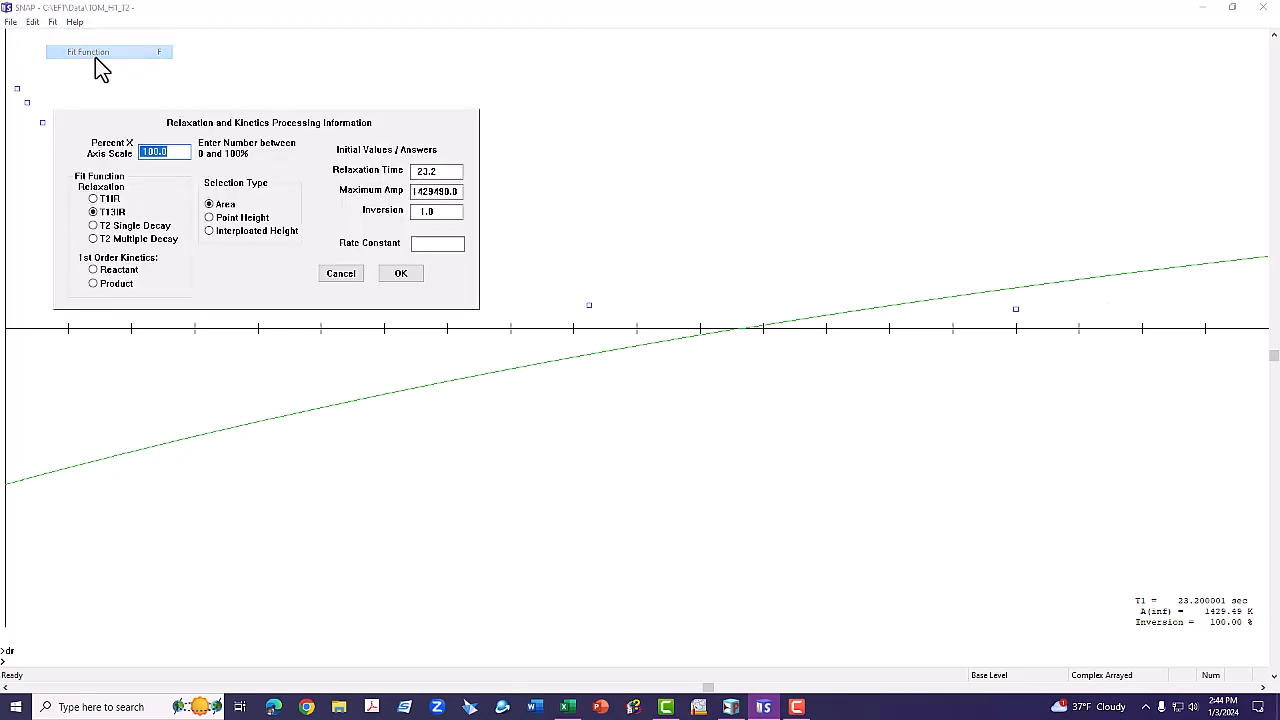
pyautogui.click(124, 227)
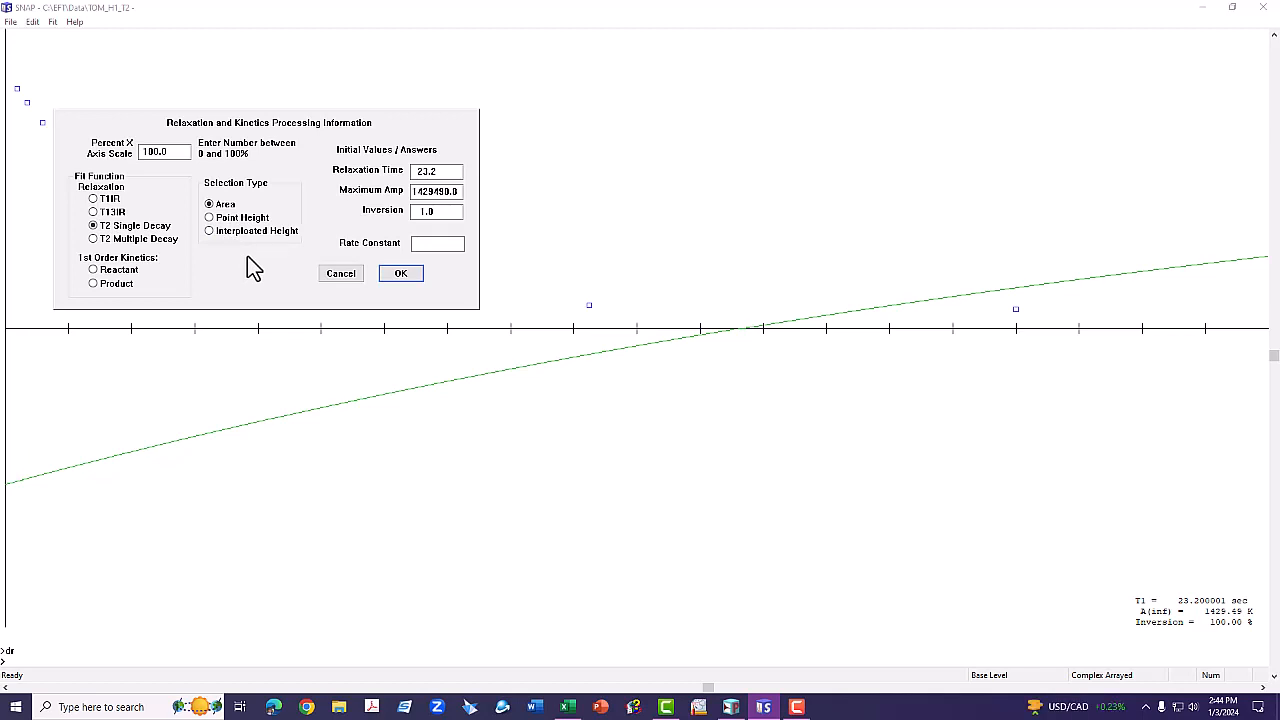
pyautogui.click(402, 275)
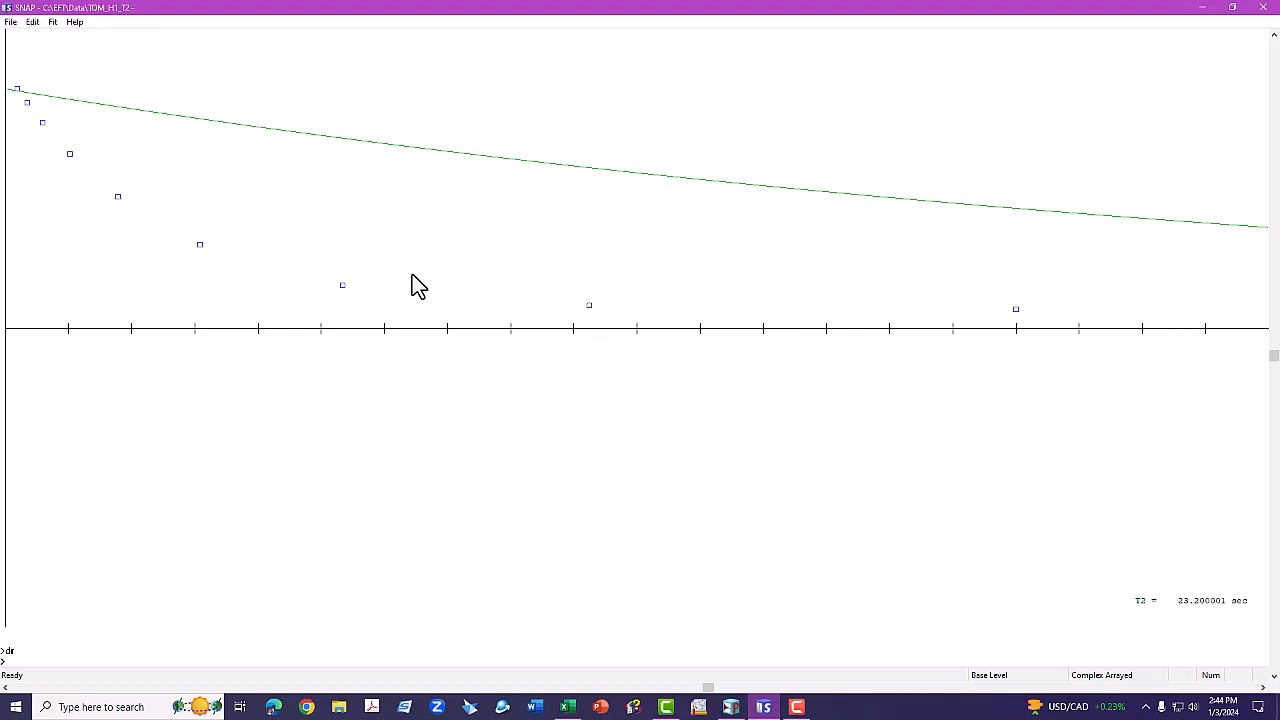
pyautogui.click(53, 22)
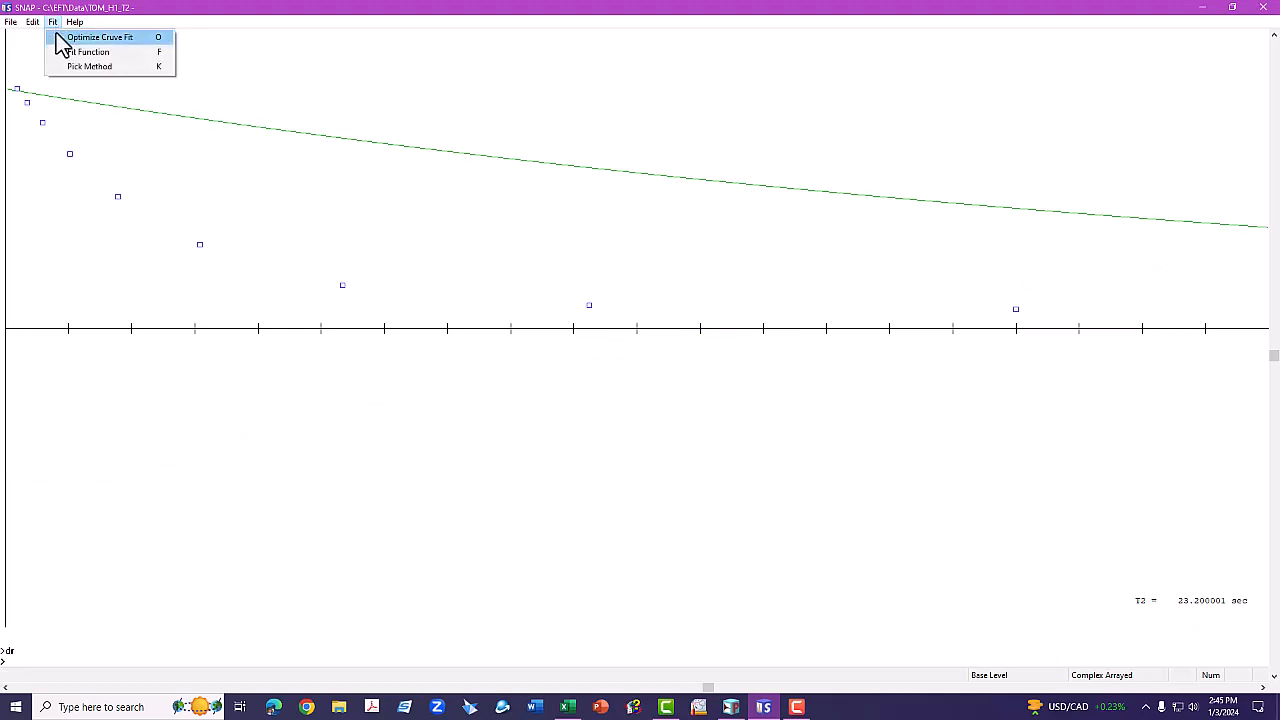
# Optimize the 4.2 ppm curve fit to T2 = 2.887308 sec and close the fit plot.
pyautogui.click(146, 40)
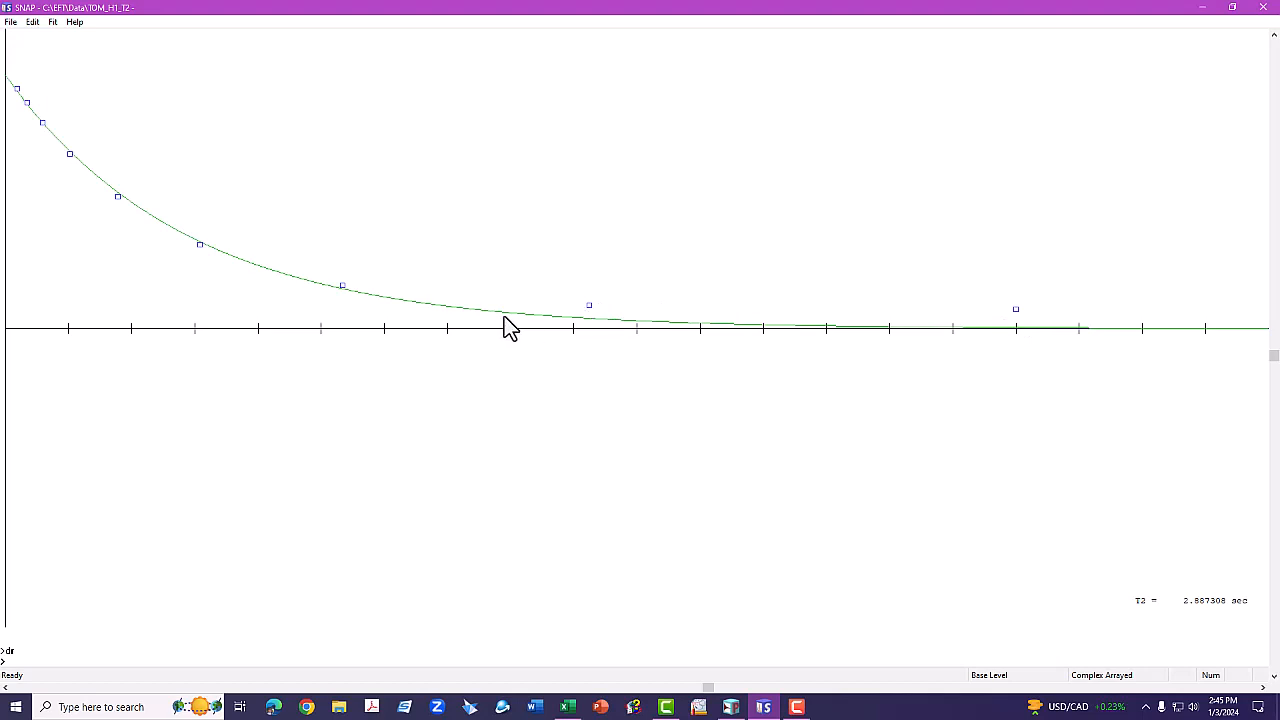
pyautogui.press('Return')
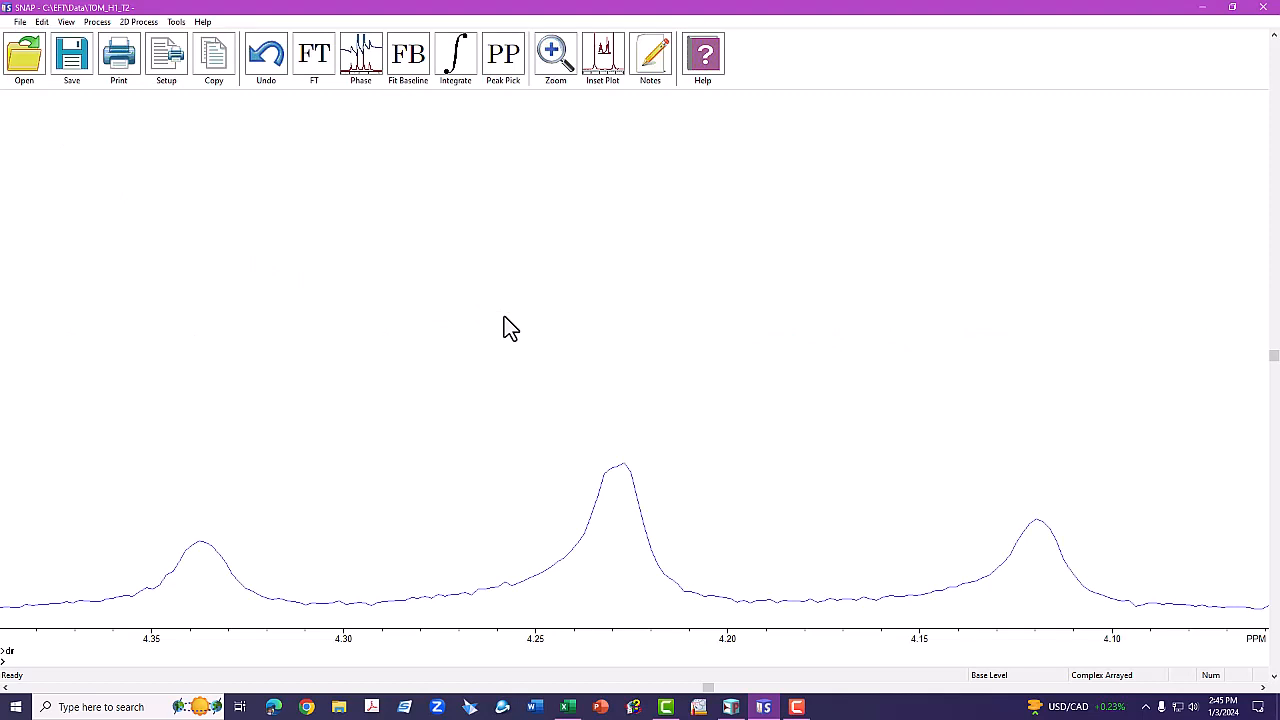
# Restore the full spectrum width and step through slices 1, 2 and 3 with sl.
pyautogui.hotkey('ctrl', 'f')
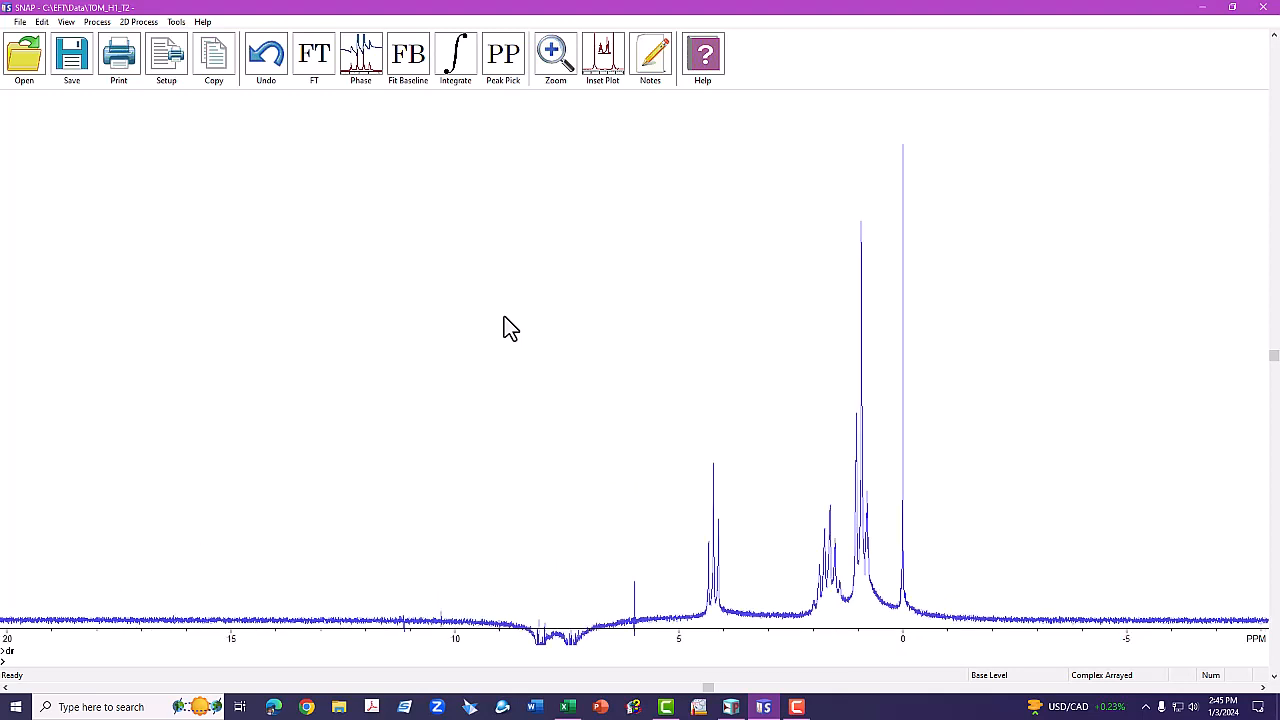
pyautogui.write('sl')
pyautogui.press('Return')
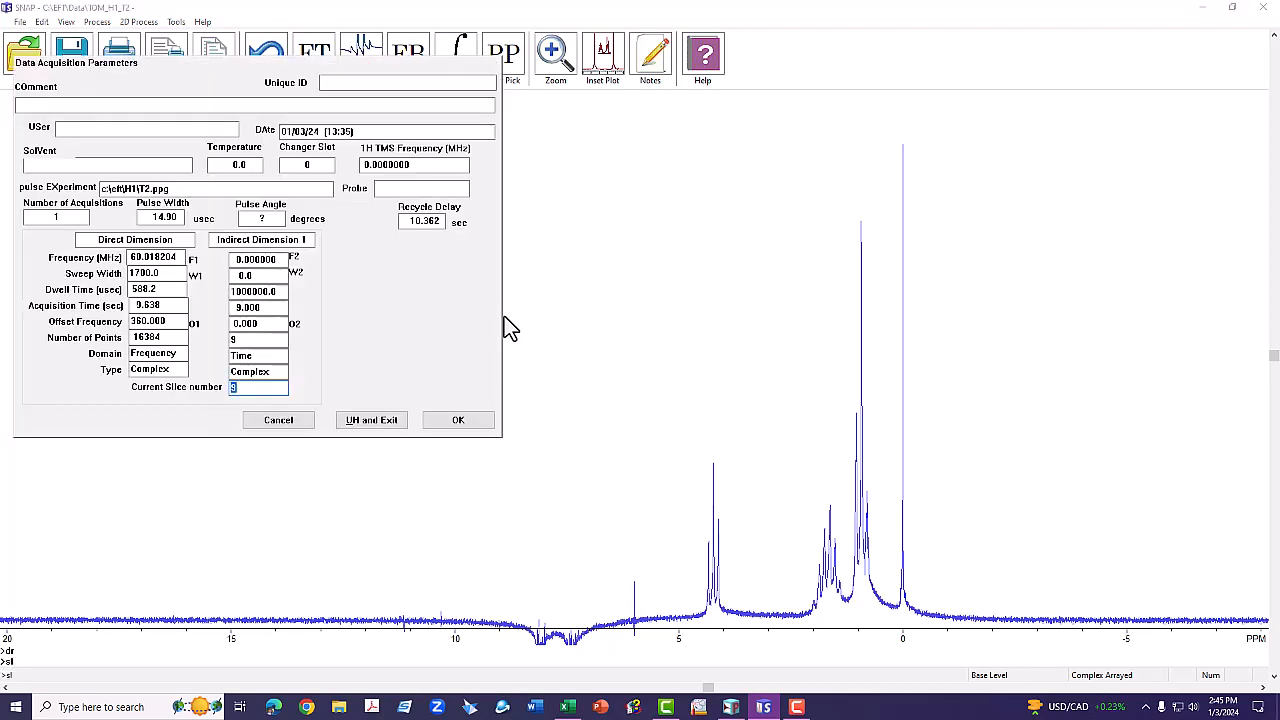
pyautogui.write('1')
pyautogui.press('Return')
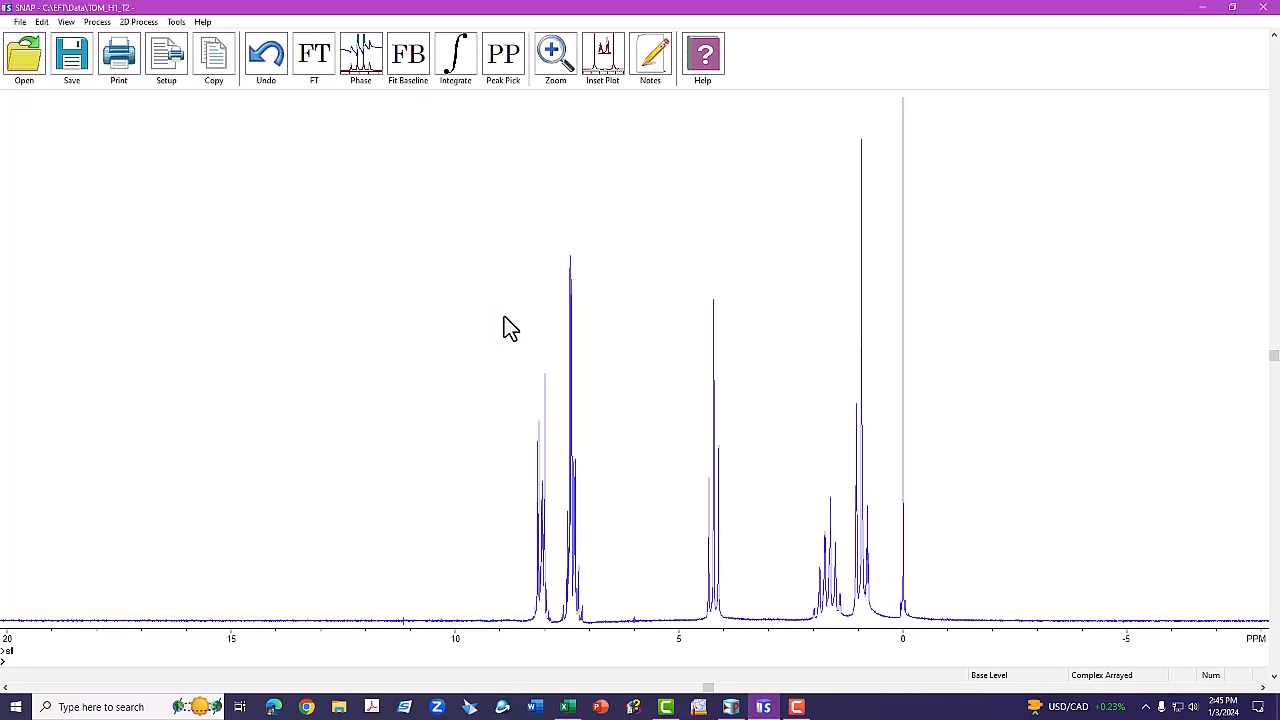
pyautogui.write('sl')
pyautogui.press('Return')
pyautogui.write('2')
pyautogui.press('Return')
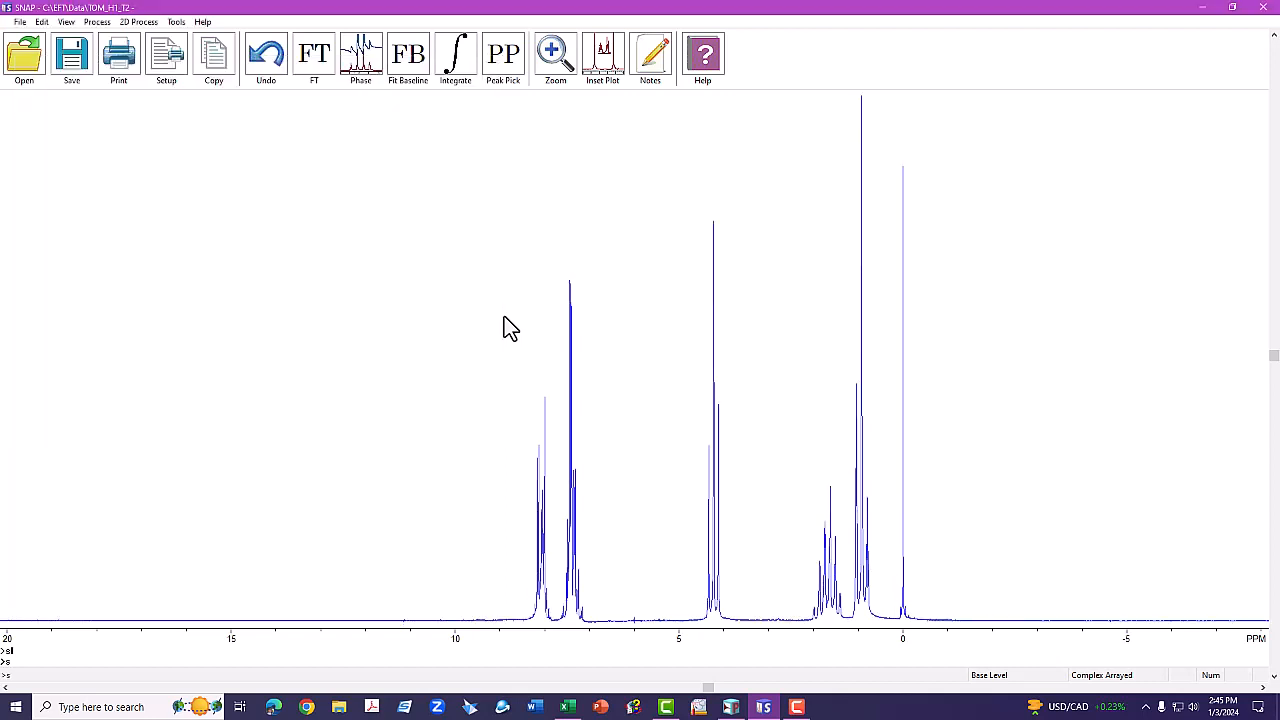
pyautogui.write('sl')
pyautogui.press('Return')
pyautogui.write('3')
pyautogui.press('Return')
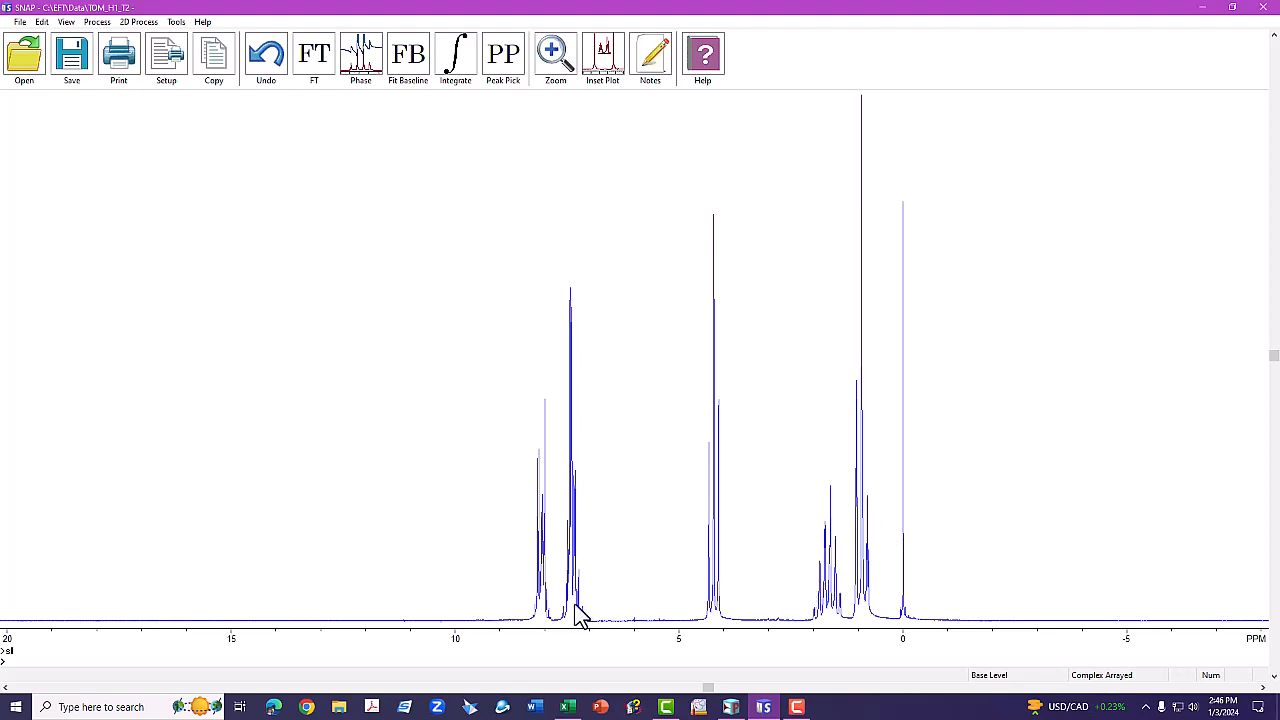
# Zoom onto the 7.2–7.6 ppm multiplet and plot its T2 decay, initially 13.4125 sec.
pyautogui.write('zo')
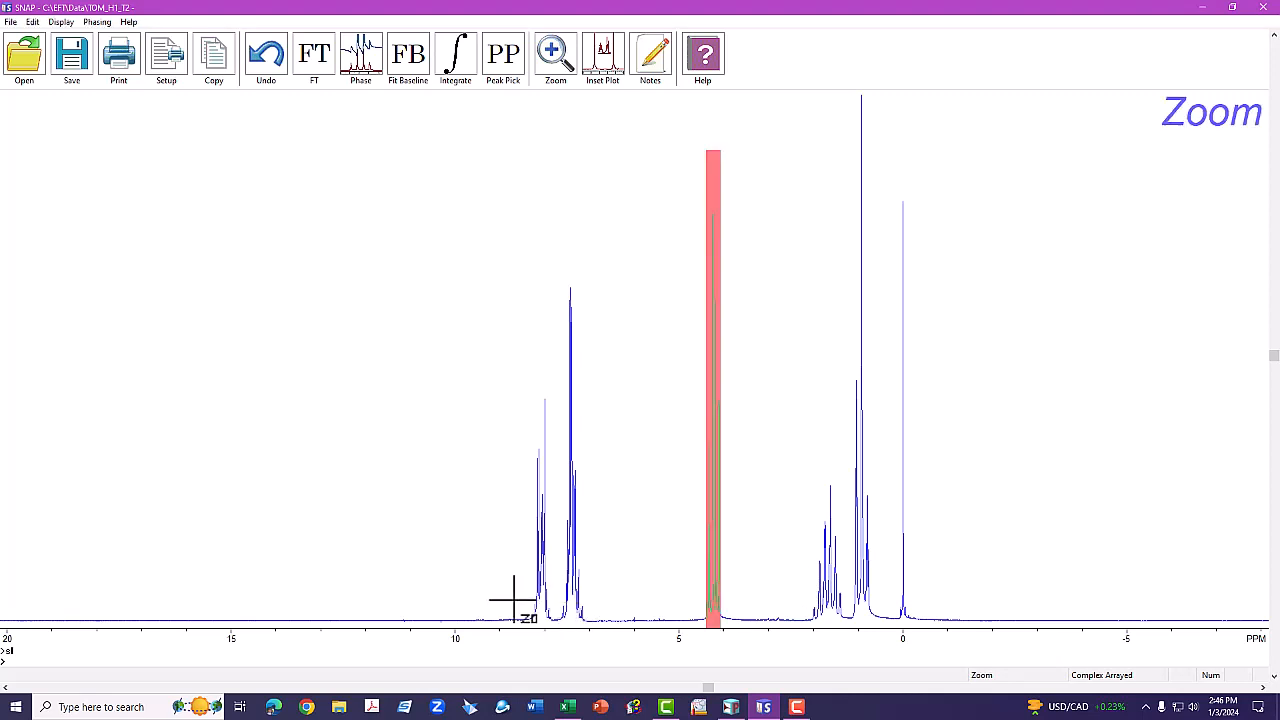
pyautogui.moveTo(513, 600); pyautogui.dragTo(988, 607)
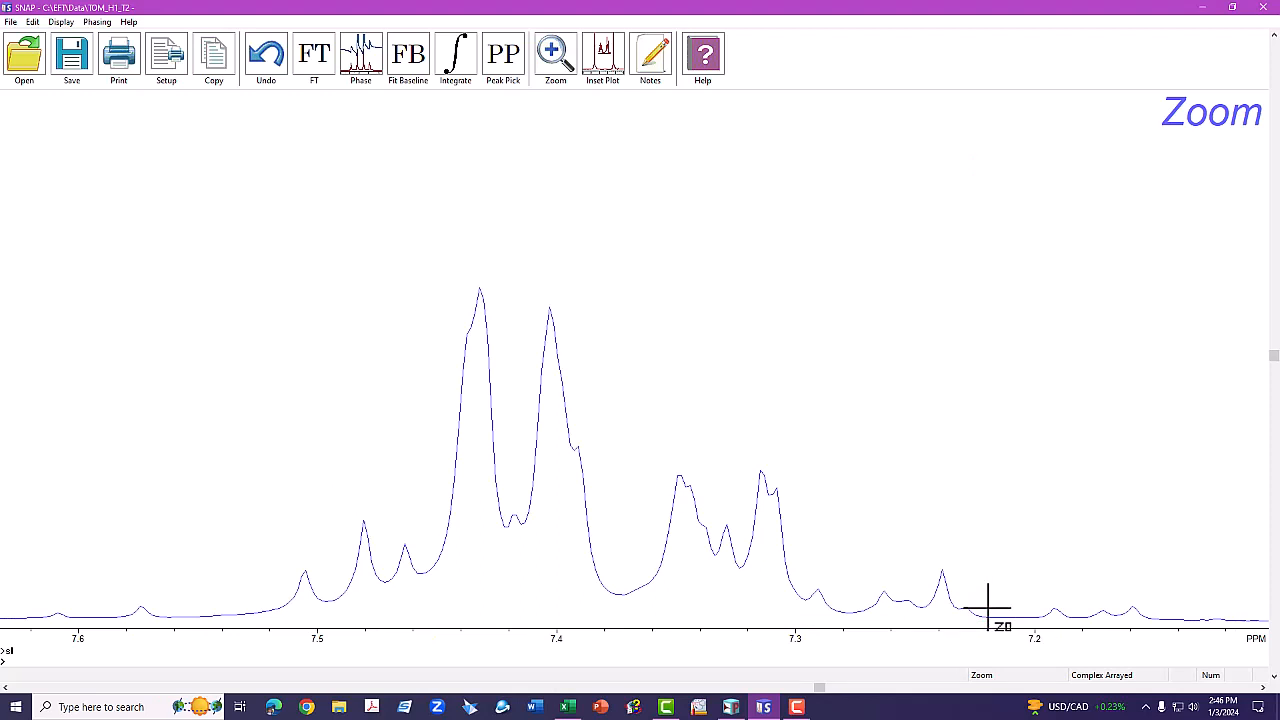
pyautogui.press('Return')
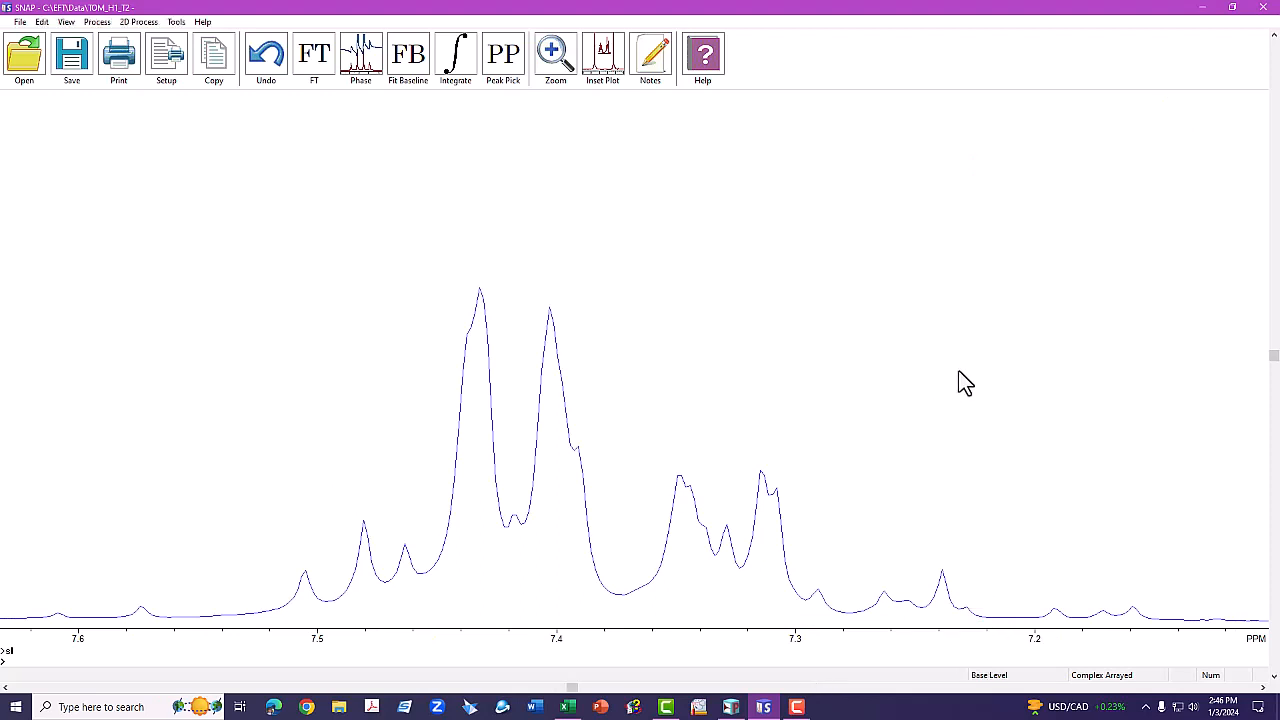
pyautogui.write('gr')
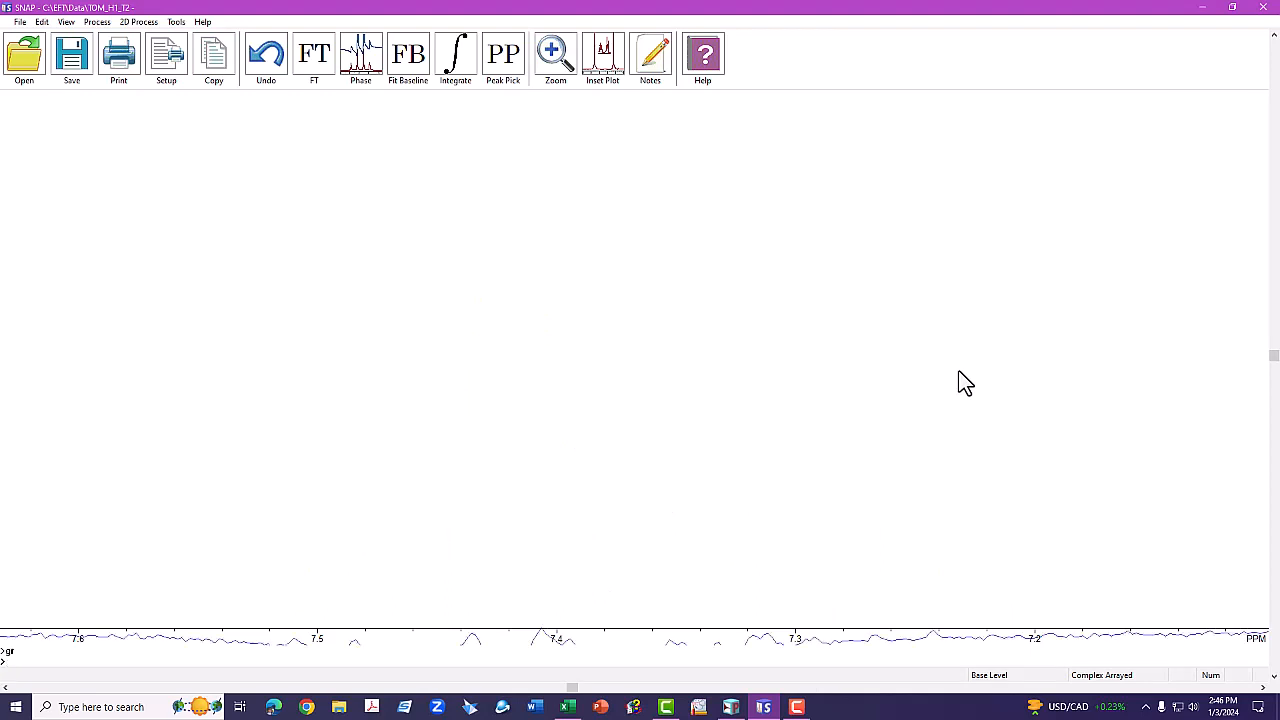
pyautogui.write('r')
pyautogui.press('Return')
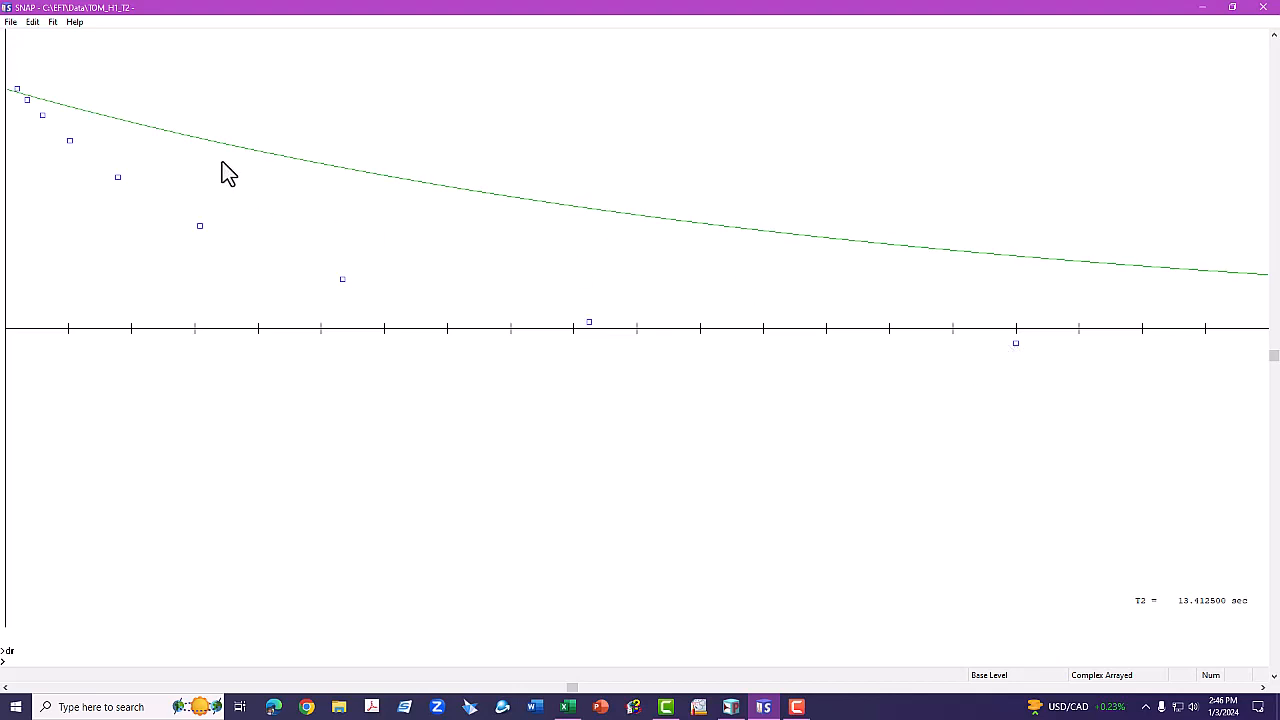
# Keep T2 Single Decay on Area and optimize the 7.4 ppm fit to T2 = 3.258893 sec.
pyautogui.click(54, 23)
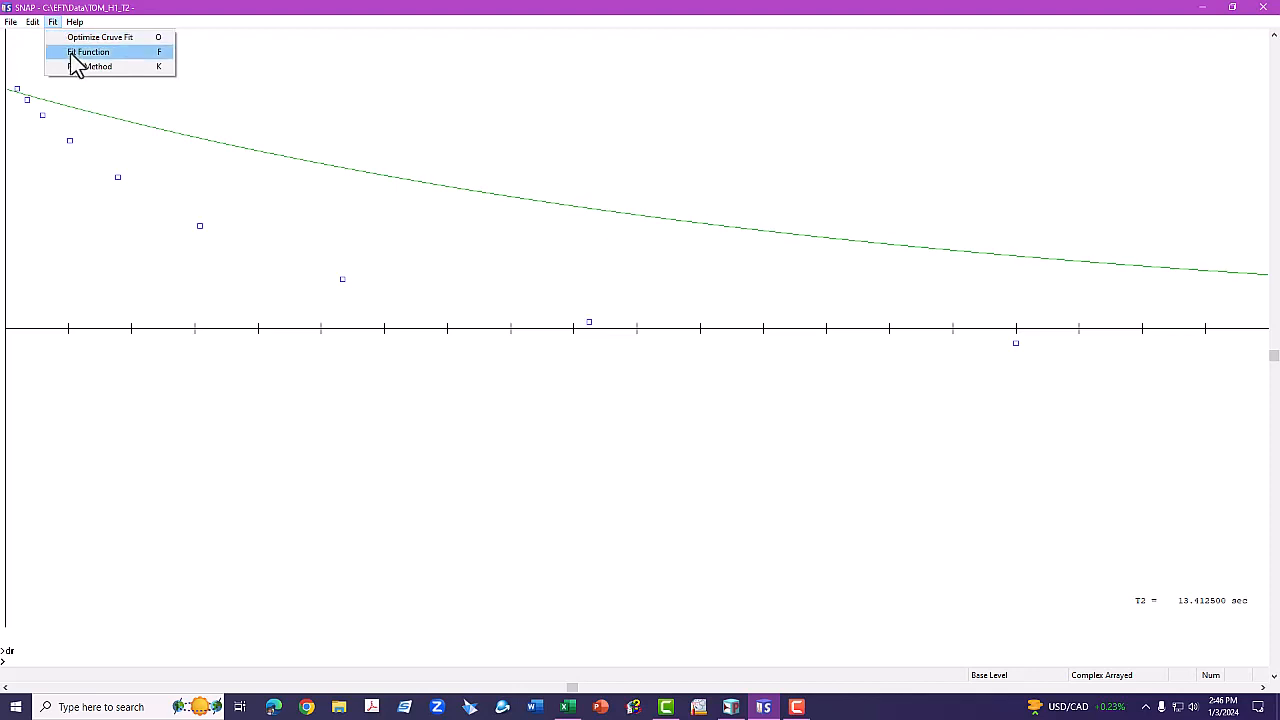
pyautogui.click(72, 54)
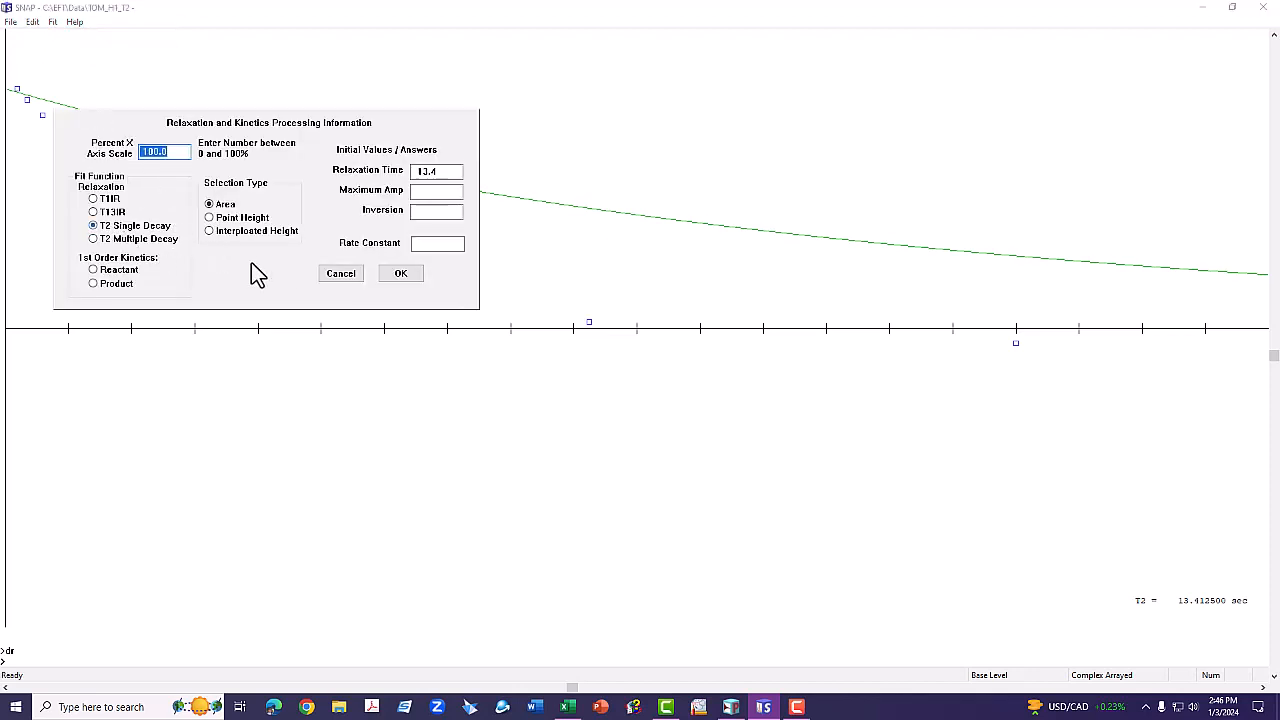
pyautogui.click(400, 273)
pyautogui.click(53, 22)
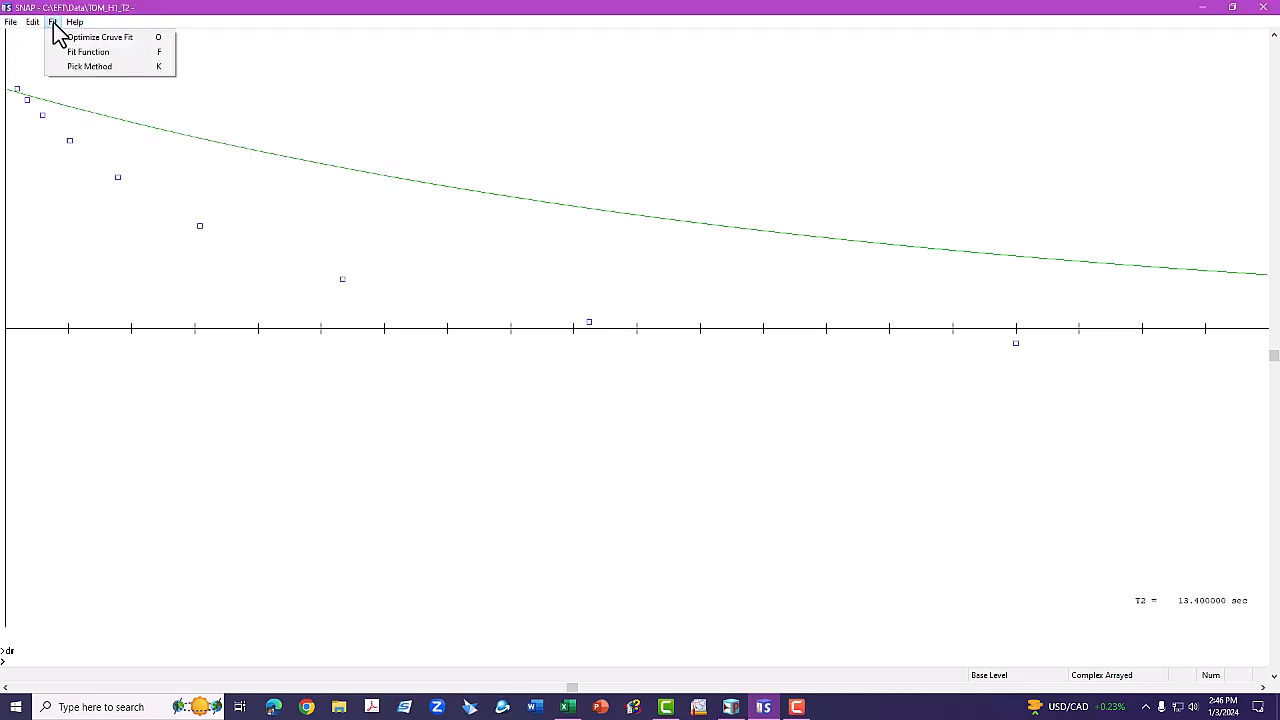
pyautogui.click(97, 39)
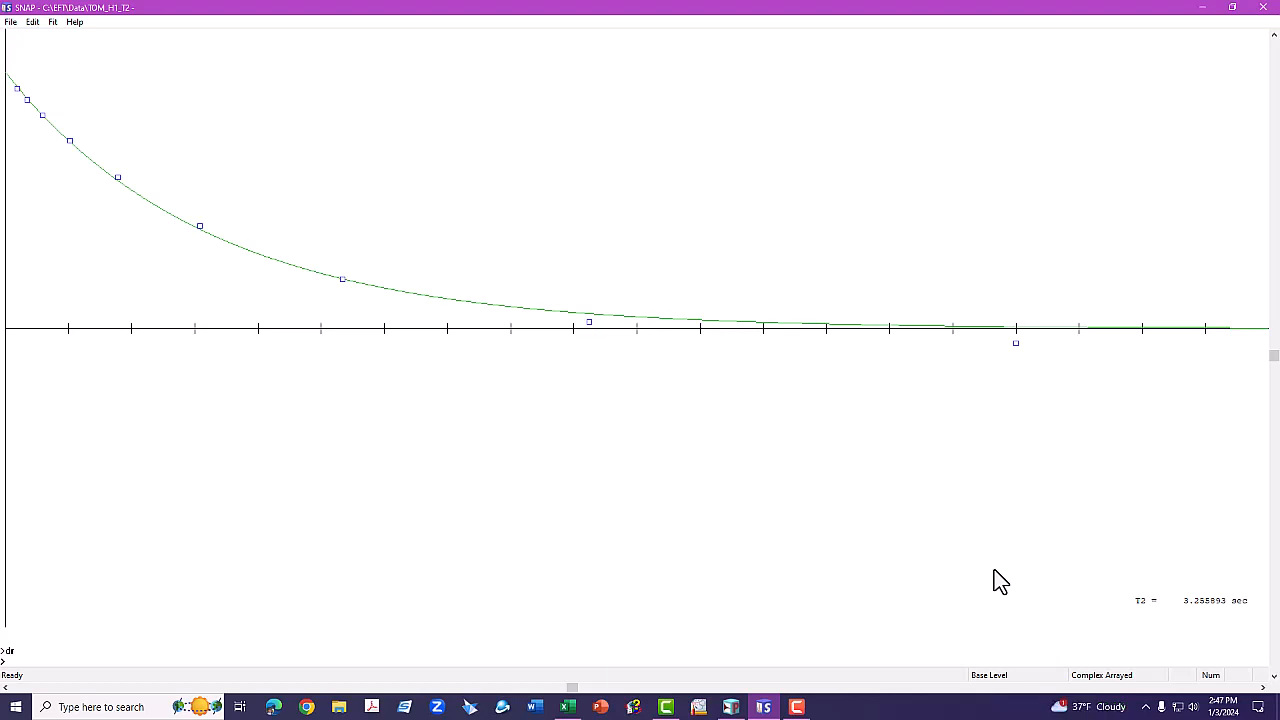
# Close the T2 plot, restore the full spectrum and confirm a slice with sl.
pyautogui.press('Return')
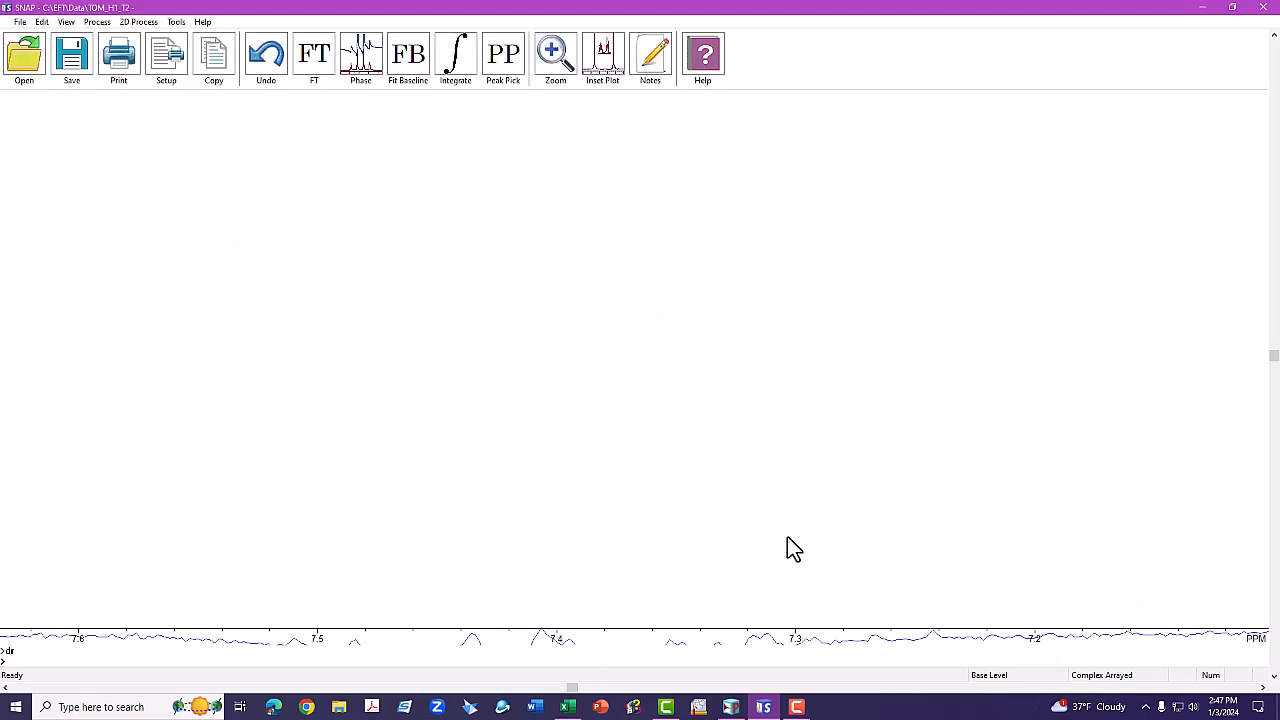
pyautogui.hotkey('ctrl', 'f')
pyautogui.write('sl')
pyautogui.press('Return')
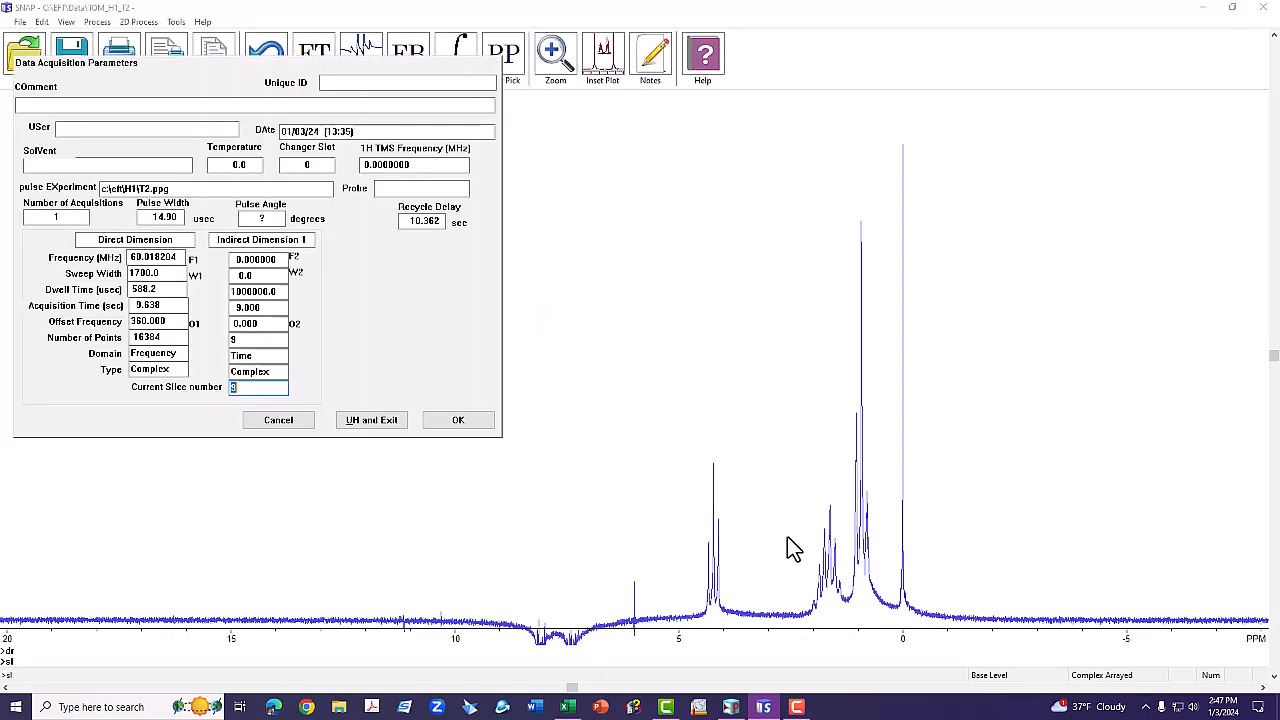
pyautogui.press('Return')
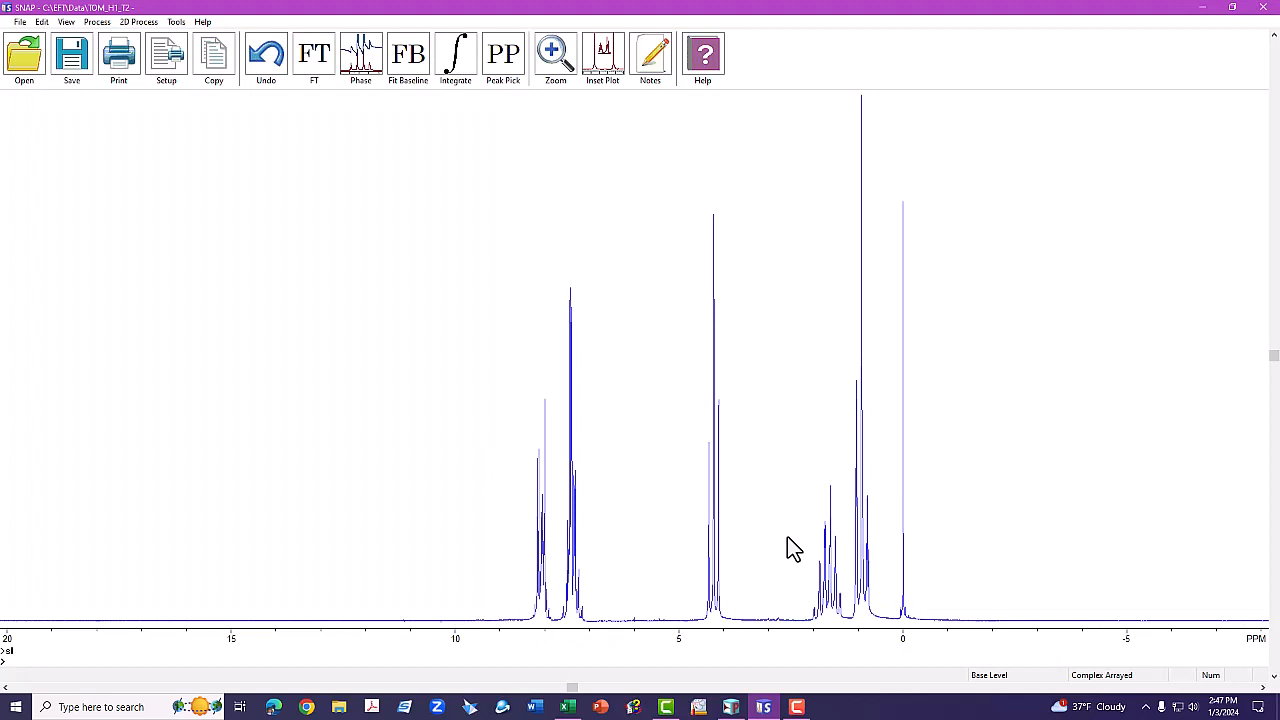
# Zoom onto the 1.10–0.75 ppm peaks and plot their T2 decay with dr.
pyautogui.moveTo(789, 537); pyautogui.dragTo(886, 551)
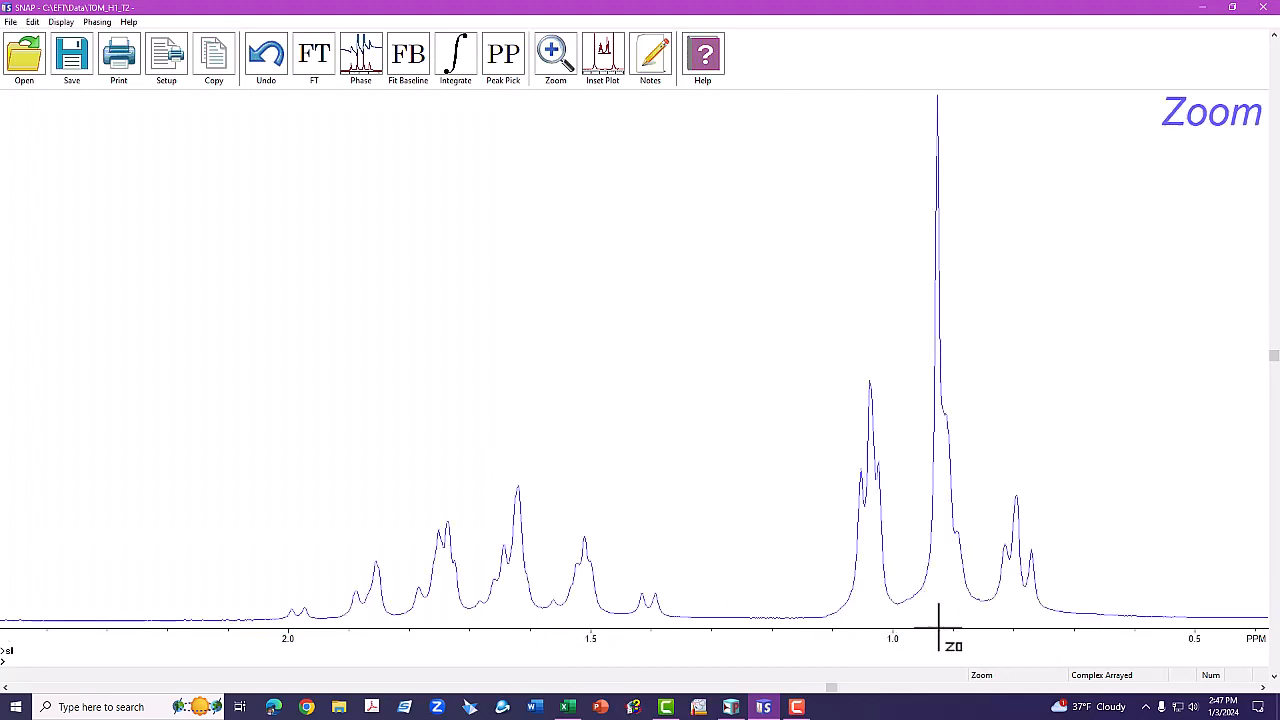
pyautogui.moveTo(821, 613); pyautogui.dragTo(1074, 603)
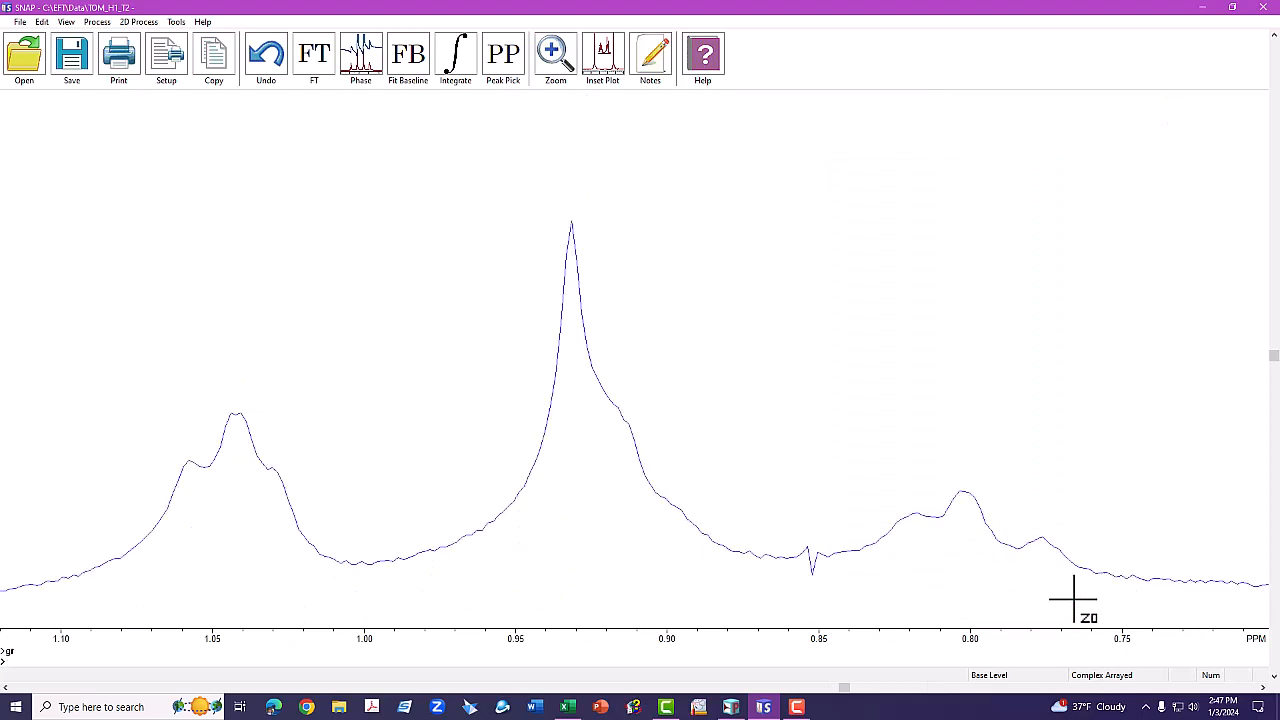
pyautogui.write('dr')
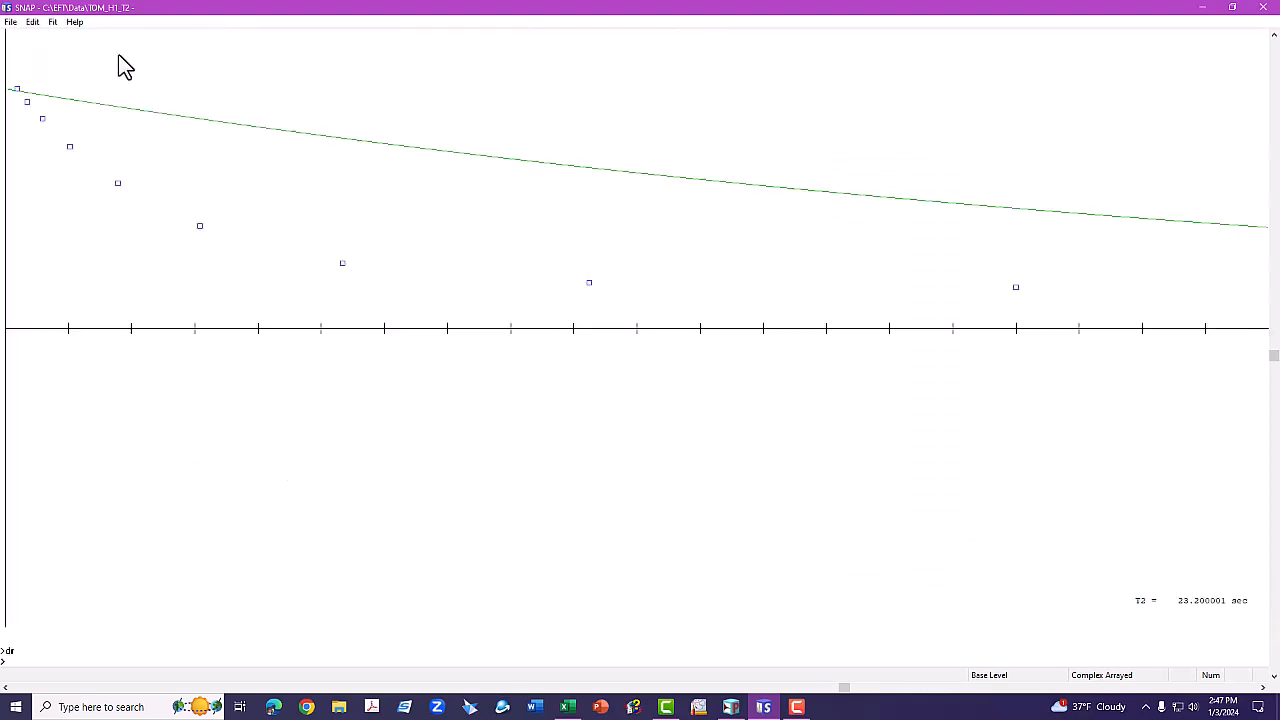
# Fit a T2 single decay to the 0.93 ppm peaks, giving 4.098214 sec, then show the full spectrum.
pyautogui.click(53, 22)
pyautogui.click(73, 52)
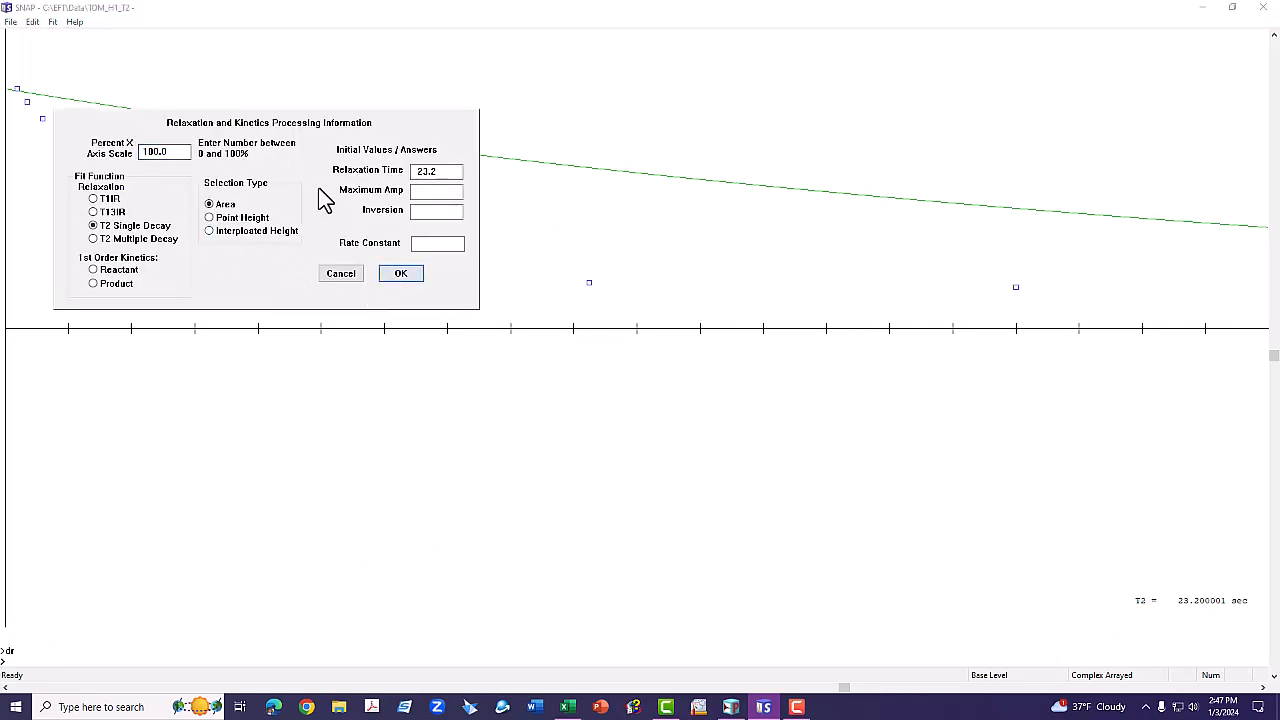
pyautogui.click(405, 276)
pyautogui.click(50, 23)
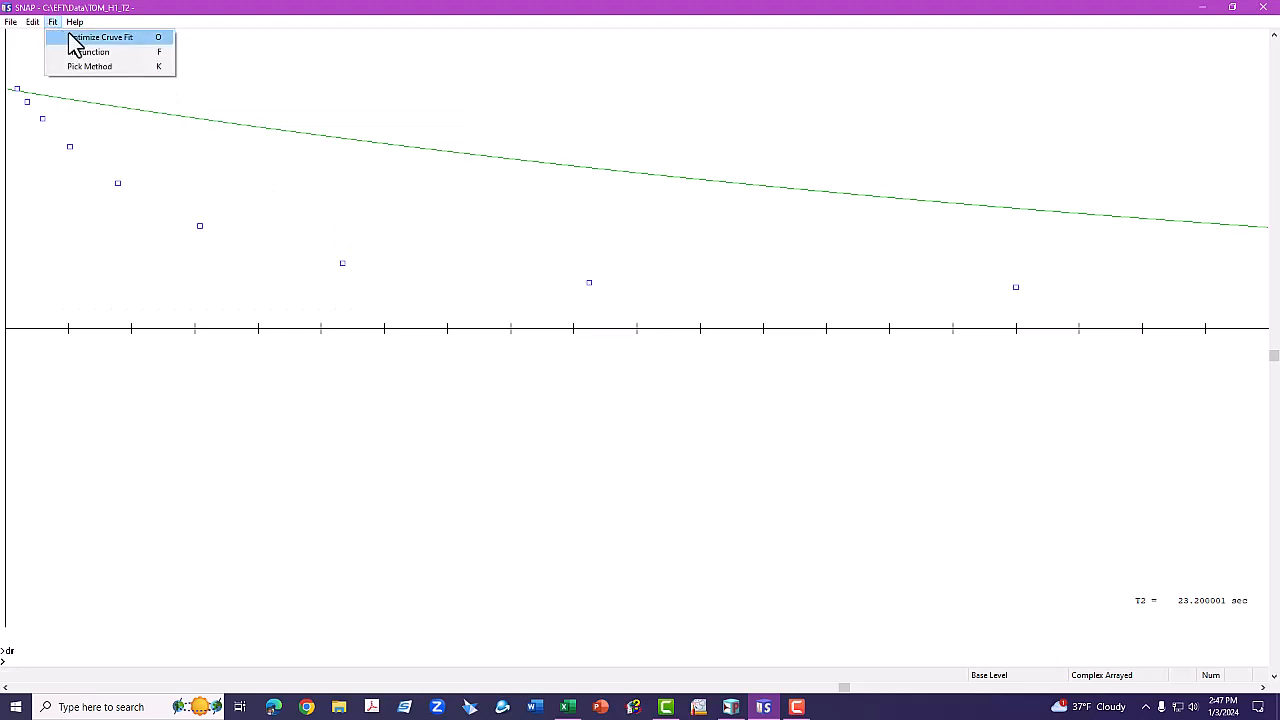
pyautogui.click(72, 38)
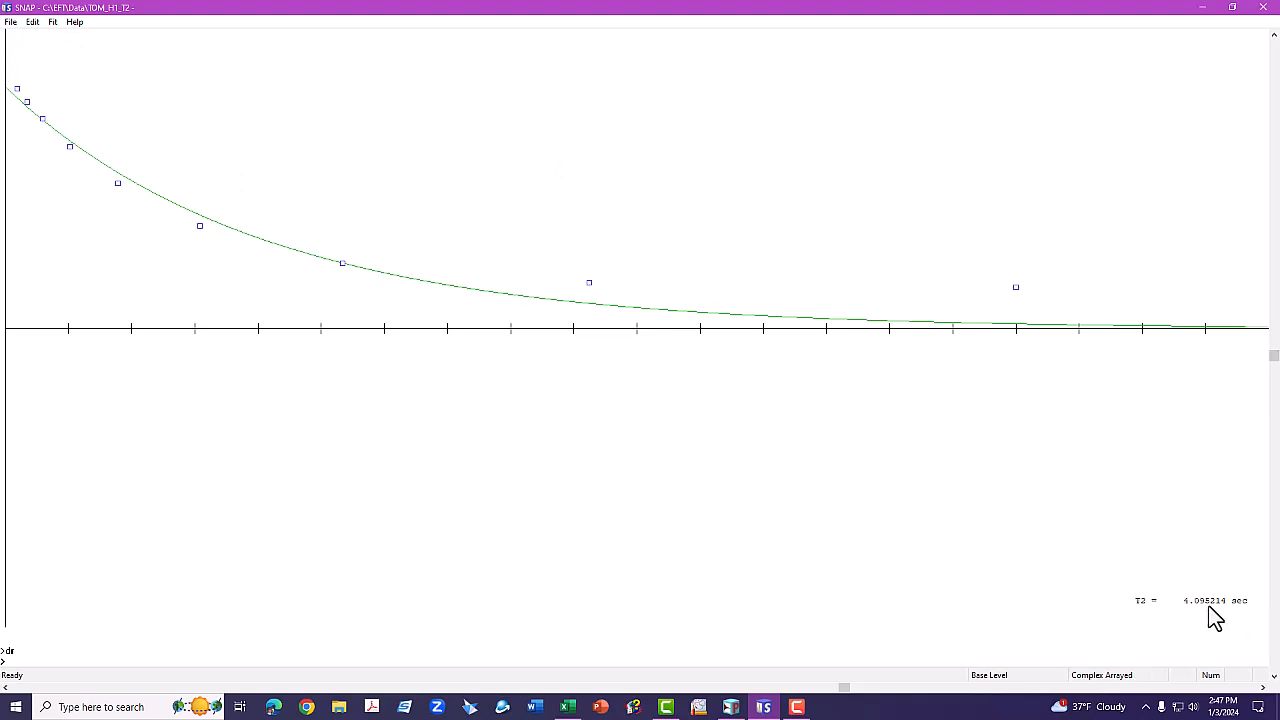
pyautogui.press('Return')
pyautogui.hotkey('ctrl', 'f')
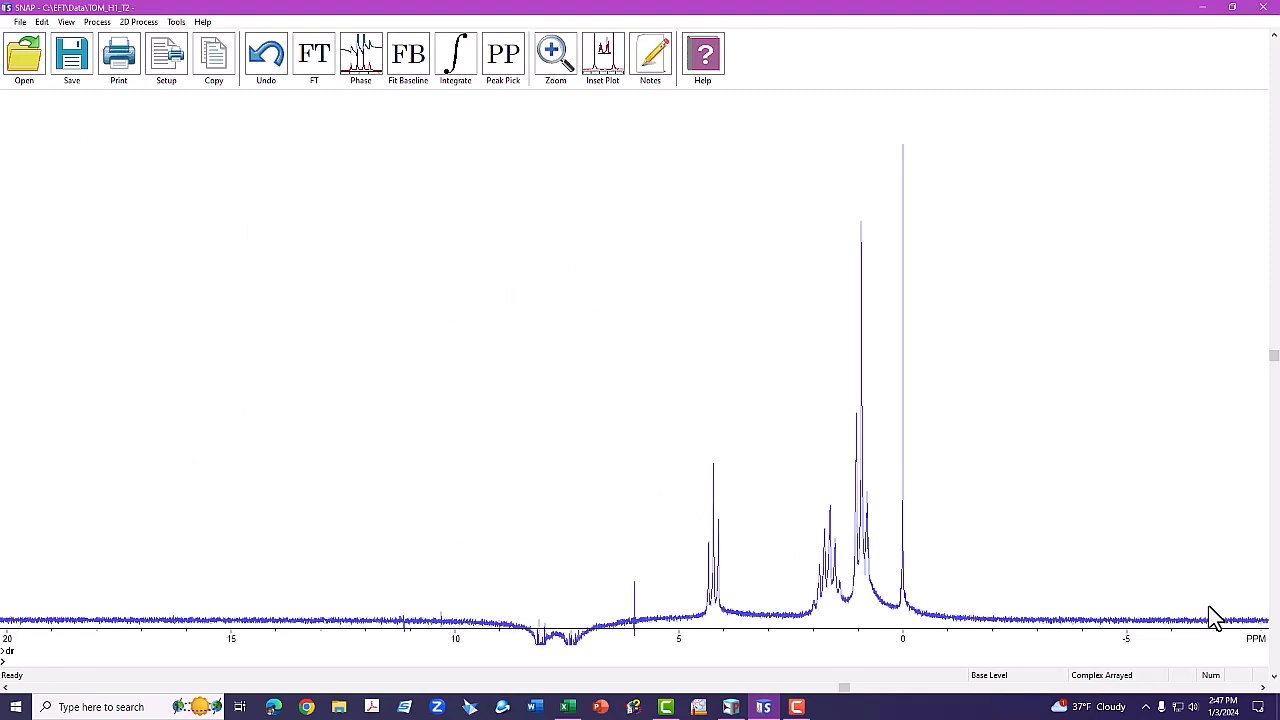